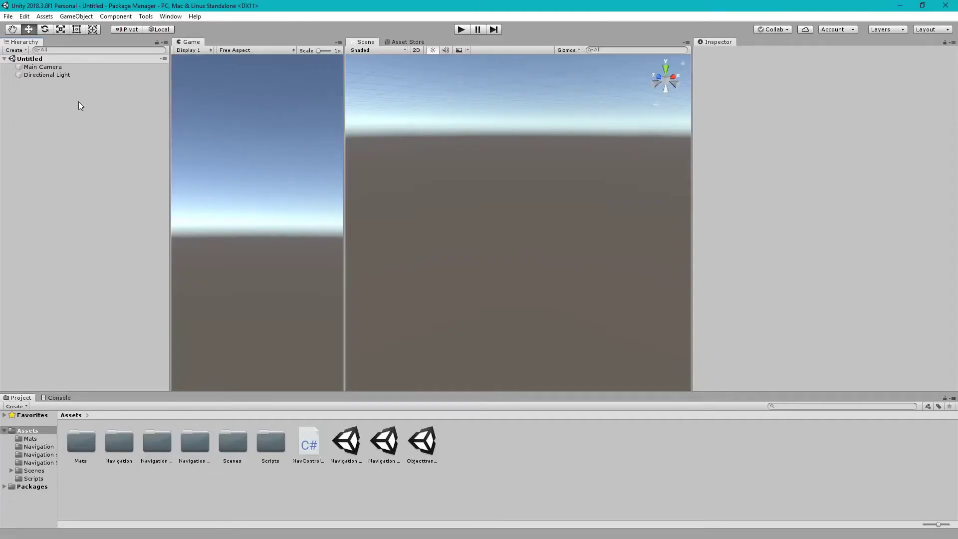
# - Look through the project's Mats, Navigation, Navigation scne and Navigation Static Scene folders, then return to the Assets root
pyautogui.click(58, 397)
pyautogui.click(20, 397)
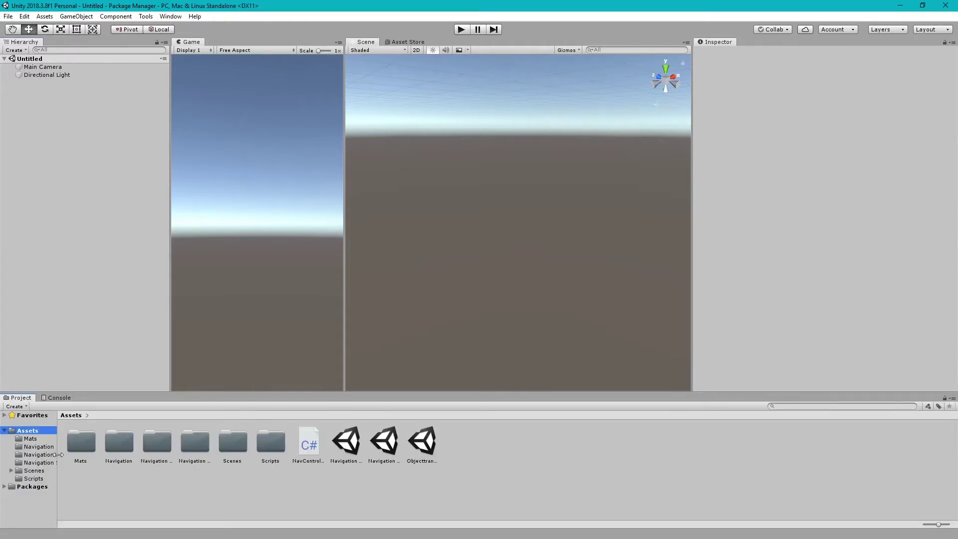
pyautogui.moveTo(57, 454); pyautogui.dragTo(79, 457)
pyautogui.click(31, 439)
pyautogui.click(32, 446)
pyautogui.click(32, 454)
pyautogui.click(32, 462)
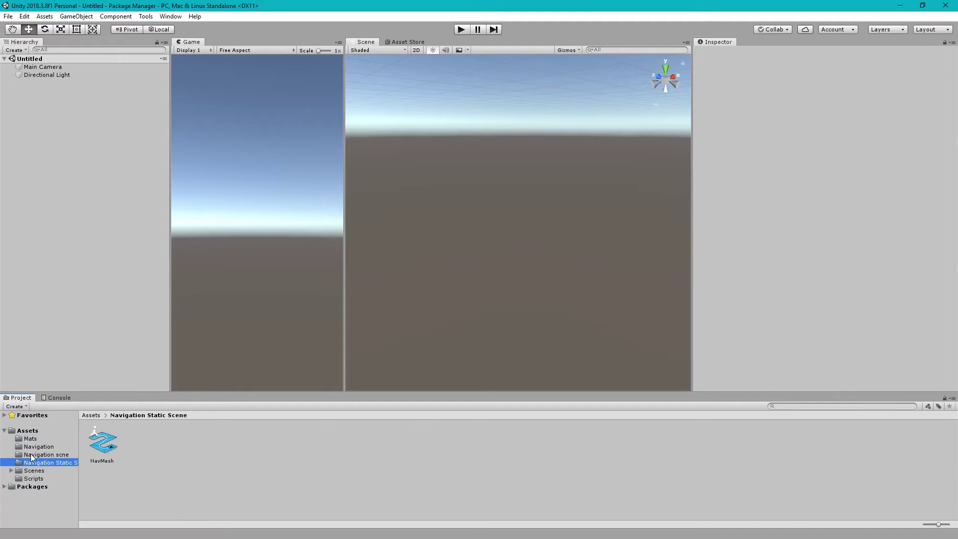
pyautogui.click(25, 431)
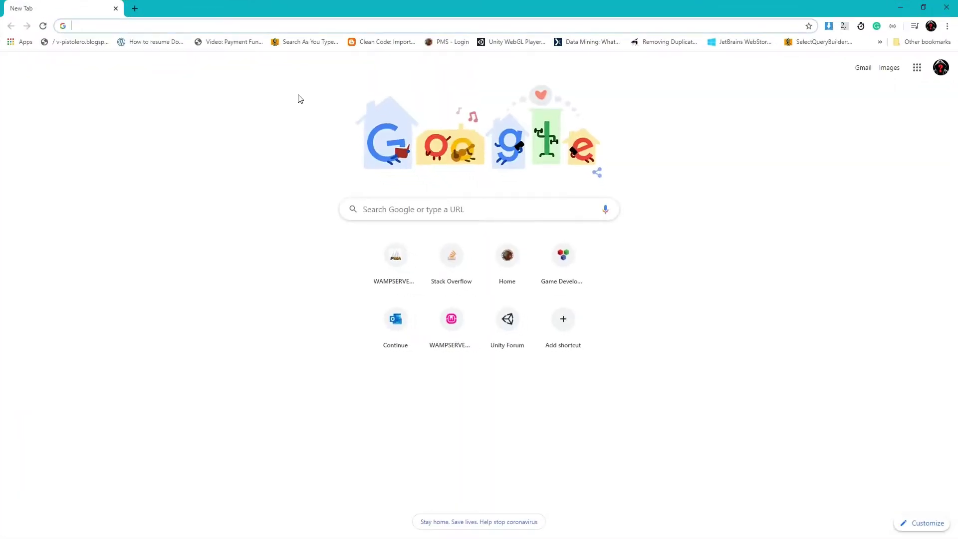
# - In the web browser, search Google for SerialLog and look over the serilog.net home page in a separate tab
pyautogui.write('SerialLog')
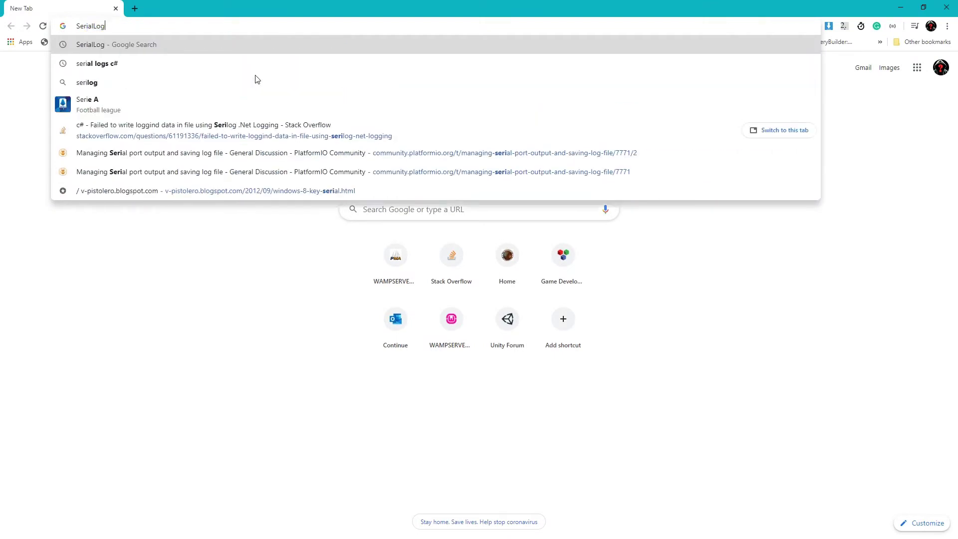
pyautogui.press('Return')
pyautogui.rightClick(110, 179)
pyautogui.click(112, 183)
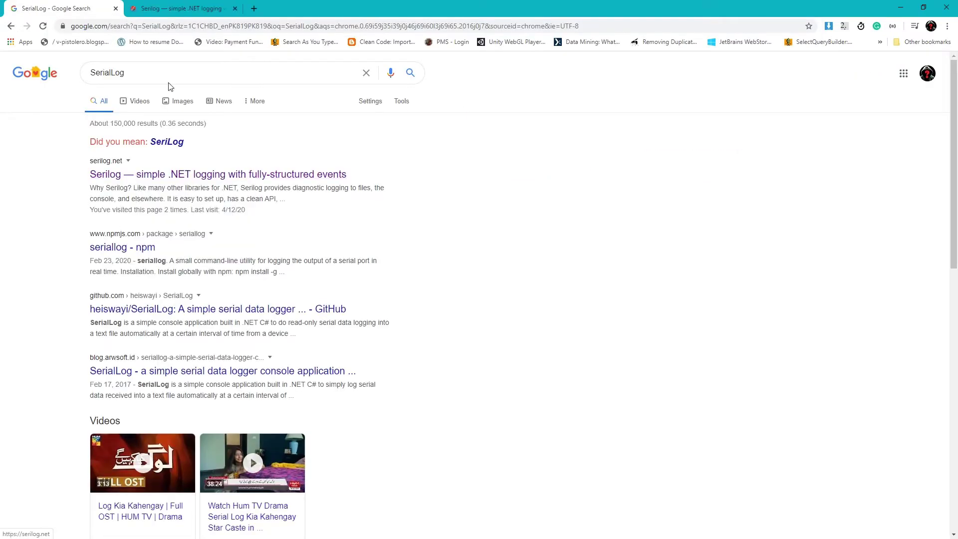
pyautogui.hotkey('ctrl', 'Tab')
pyautogui.scroll(-5, 539, 159)
pyautogui.scroll(1, 425, 290)
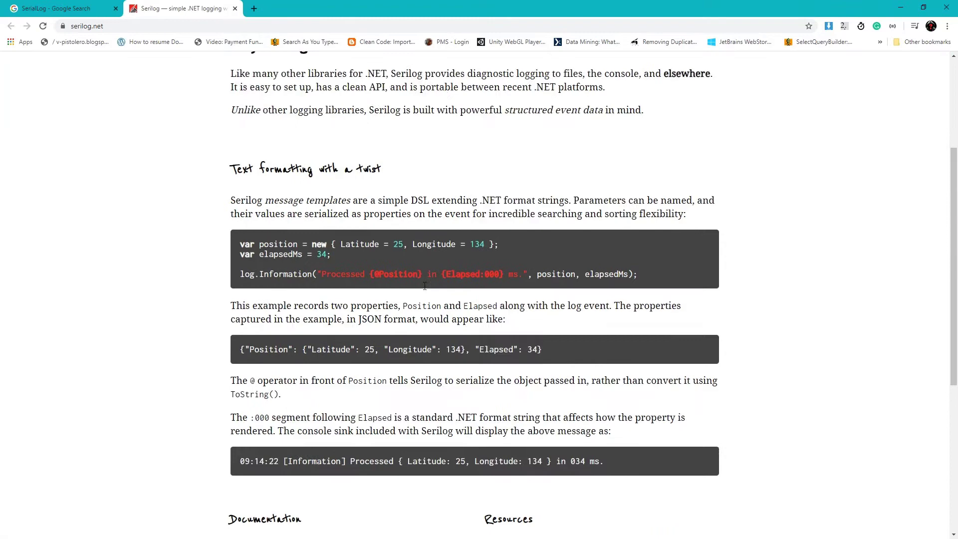
pyautogui.scroll(4, 424, 291)
# - Extend the Google search to "SerialLog nuget" and open the Serilog package page on nuget.org
pyautogui.hotkey('ctrl', 'shift', 'Tab')
pyautogui.click(143, 73)
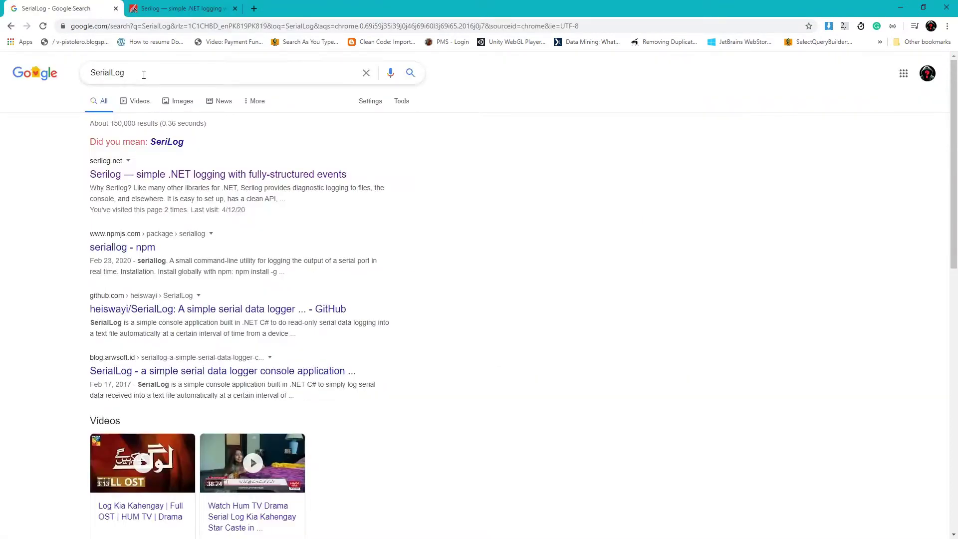
pyautogui.write('nuget')
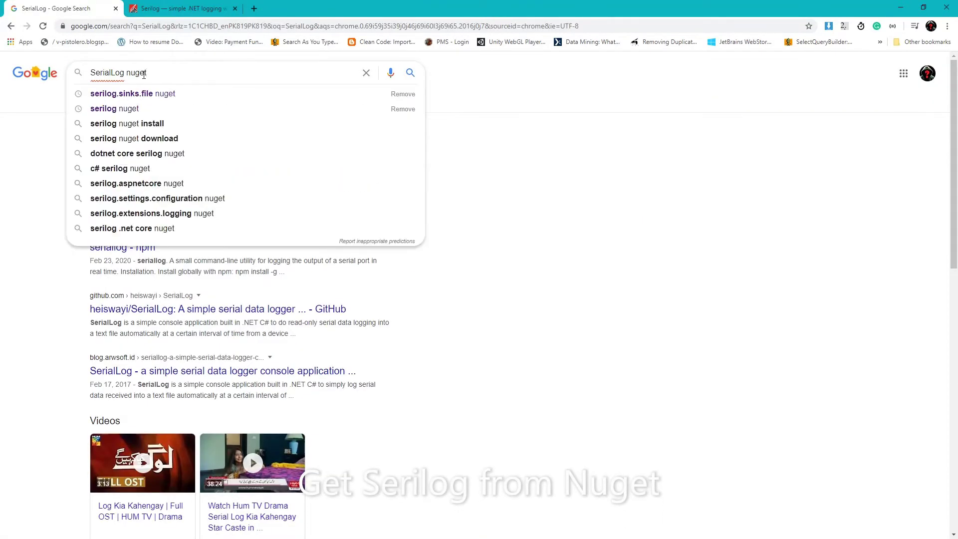
pyautogui.press('Return')
pyautogui.click(165, 192)
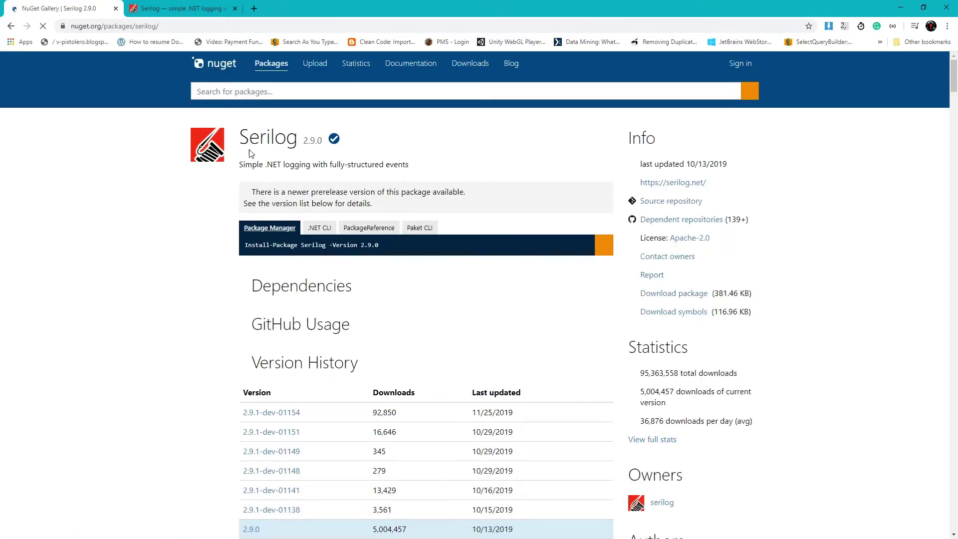
# - Expand the Serilog package's dependencies and examine the .NETStandard 2.0 entry
pyautogui.hotkey('ctrl', 'l')
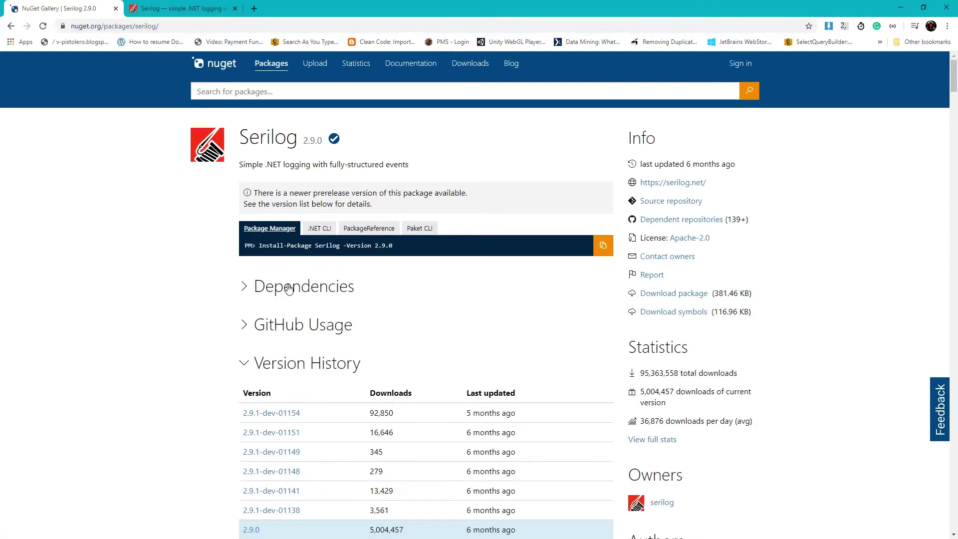
pyautogui.click(287, 287)
pyautogui.scroll(-2, 275, 199)
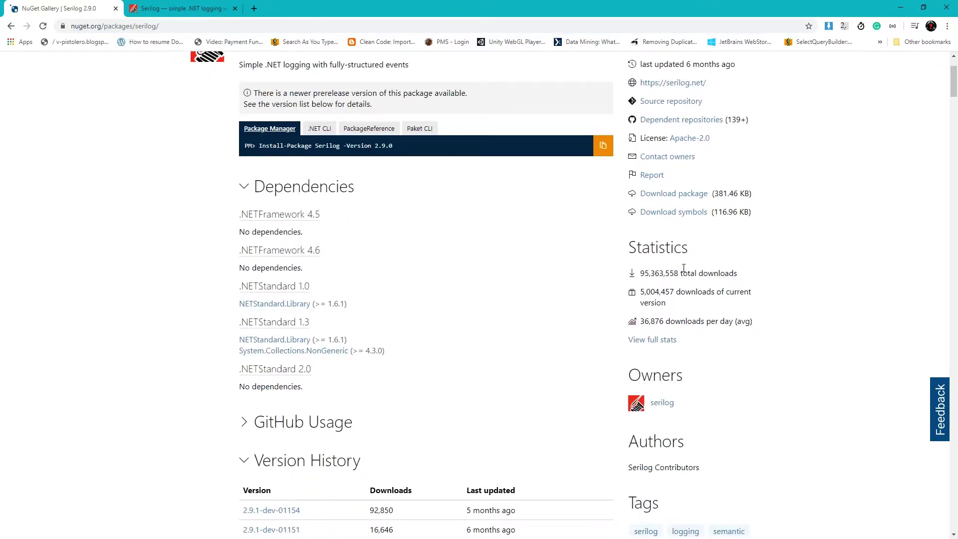
pyautogui.moveTo(330, 384); pyautogui.dragTo(449, 378)
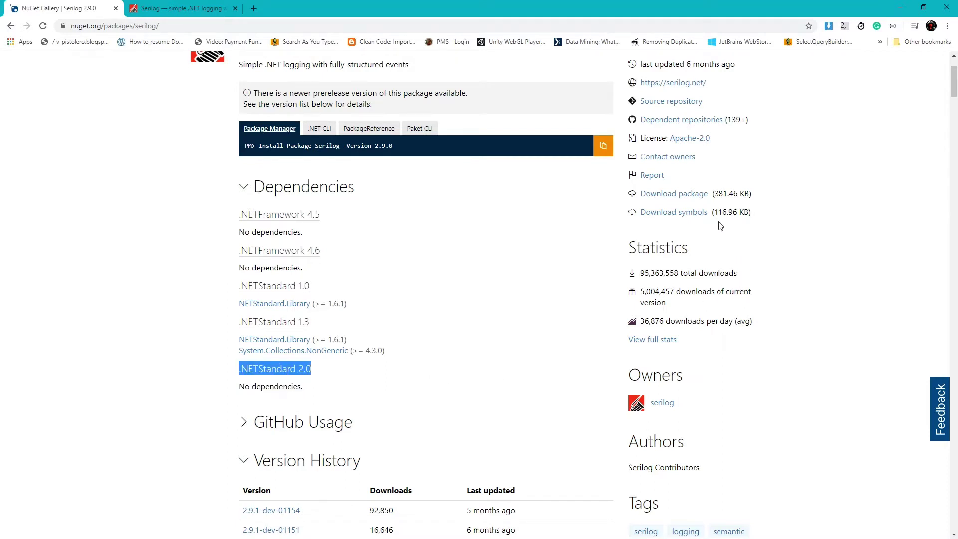
# - Download the Serilog 2.9.0 package and show the downloaded file in its folder
pyautogui.click(694, 198)
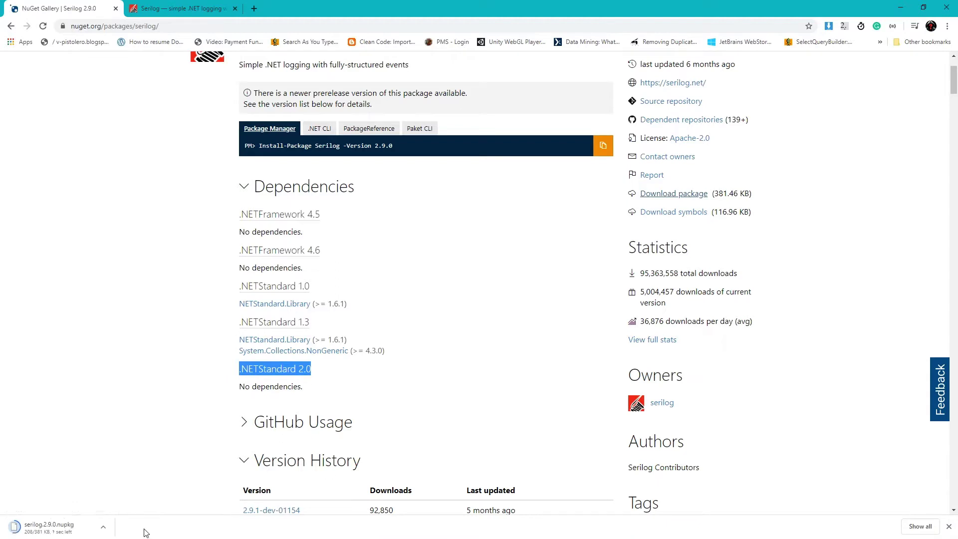
pyautogui.click(105, 529)
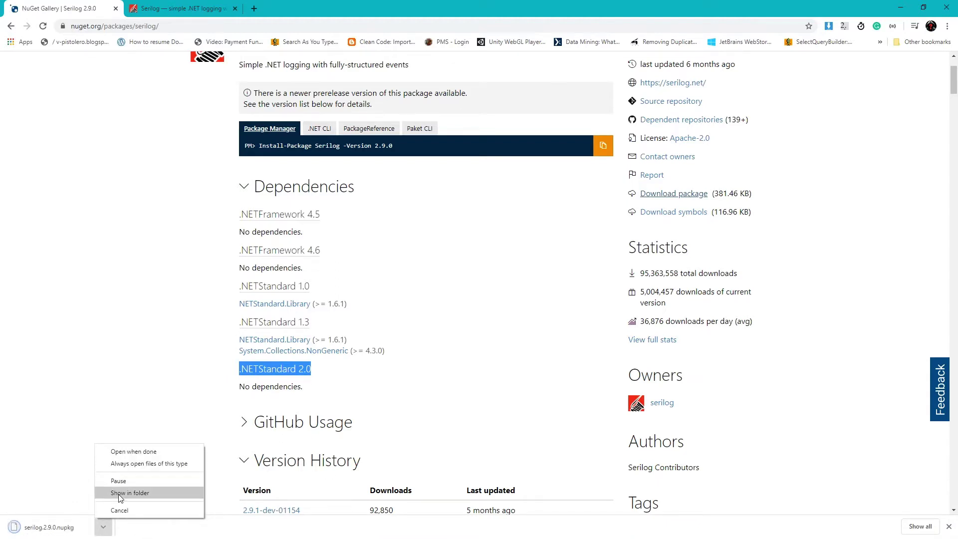
pyautogui.click(120, 494)
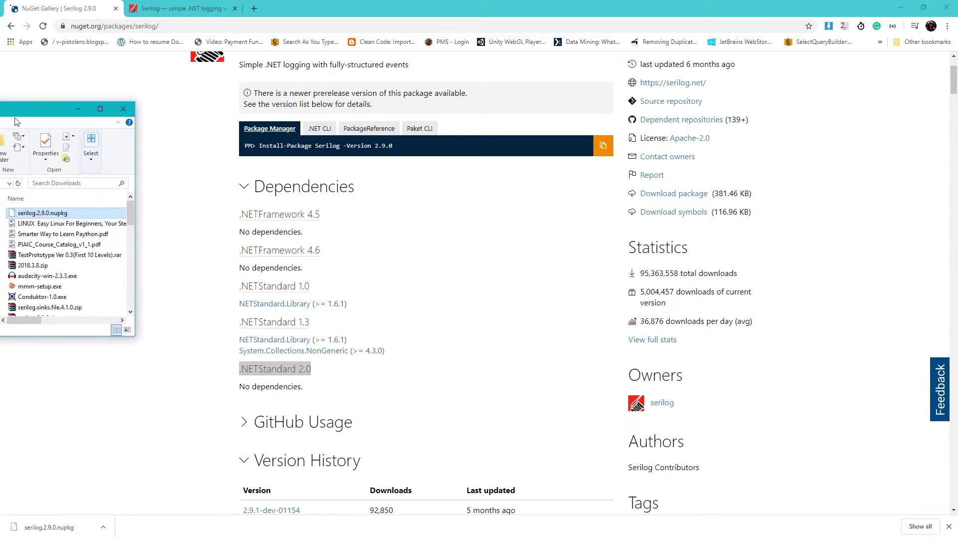
# - Change the downloaded Serilog package's extension to .zip and extract the archive into a folder of its own
pyautogui.click(59, 214)
pyautogui.click(59, 214)
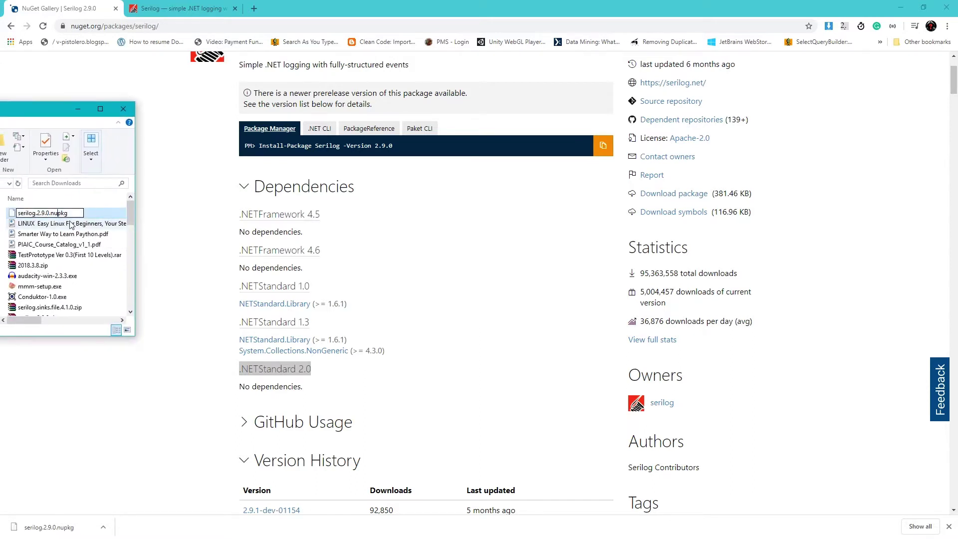
pyautogui.hotkey('shift', 'End')
pyautogui.write('zip')
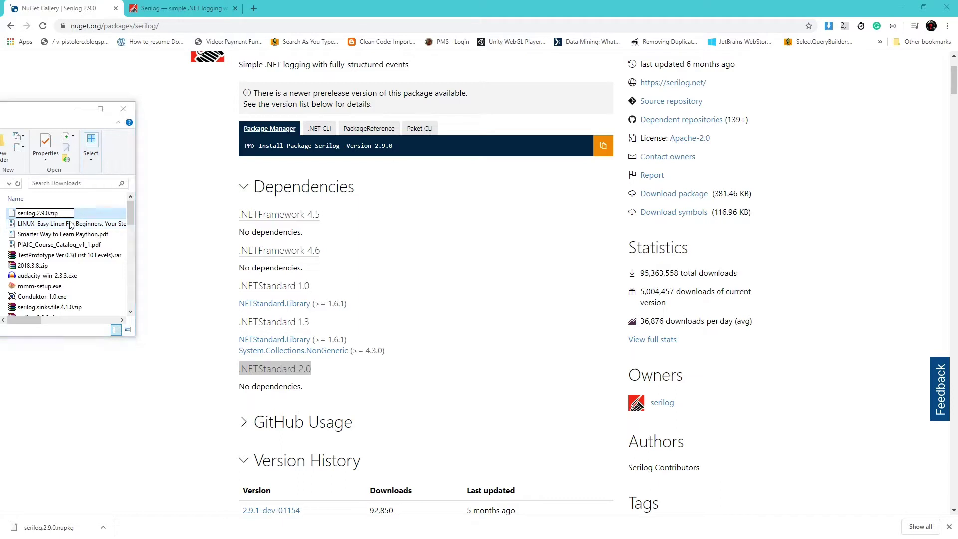
pyautogui.press('Return')
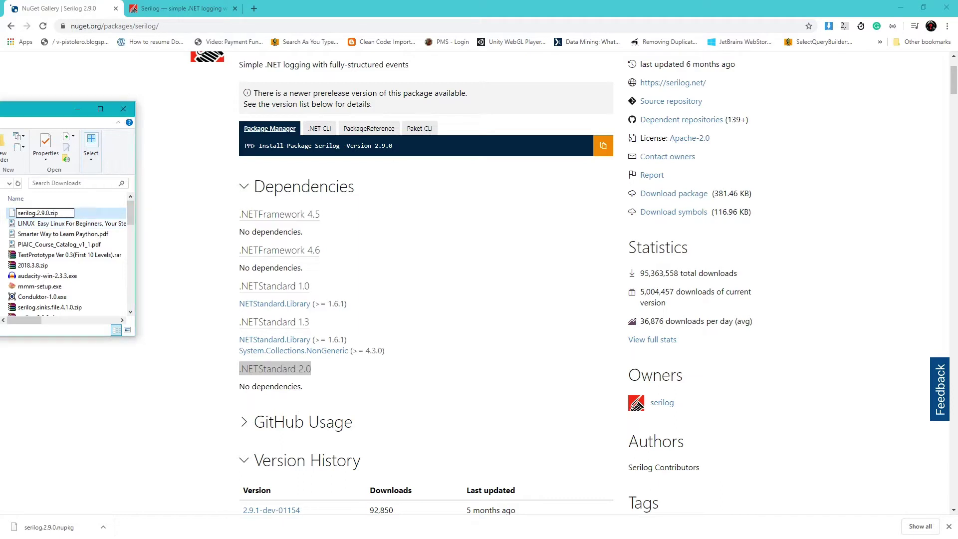
pyautogui.rightClick(55, 214)
pyautogui.click(82, 255)
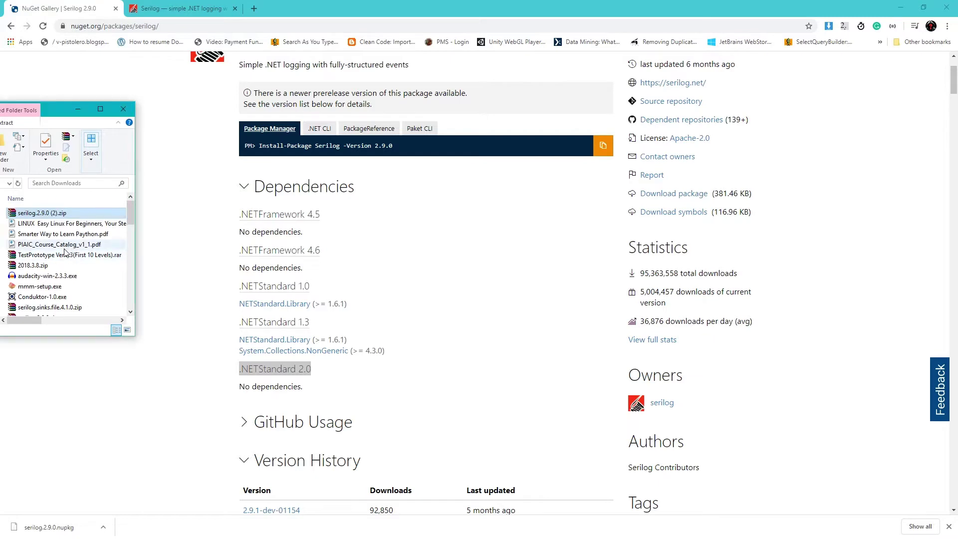
# - Copy Serilog.dll from the lib\net46 subfolder of the extracted serilog.2.9.0 folder, and put the file window away
pyautogui.scroll(-5, 65, 252)
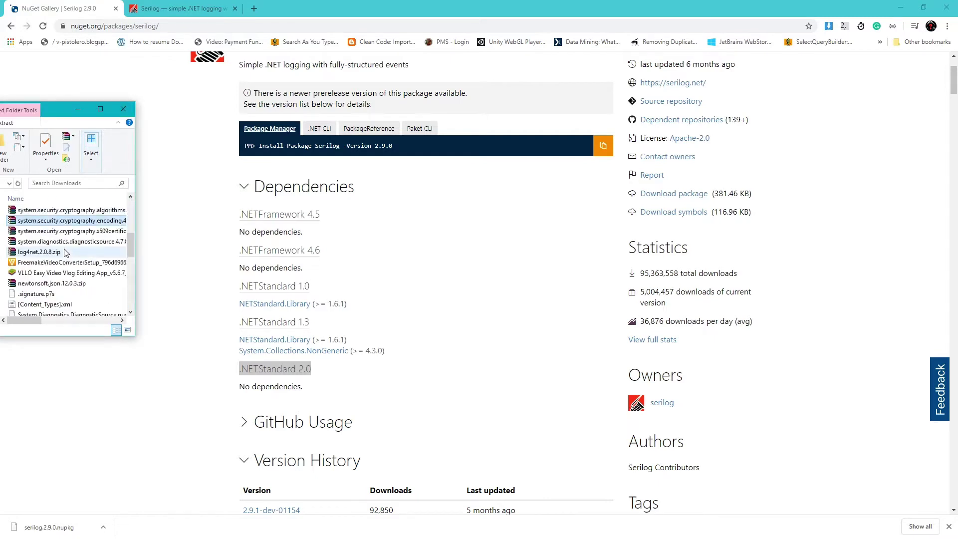
pyautogui.scroll(-3, 60, 257)
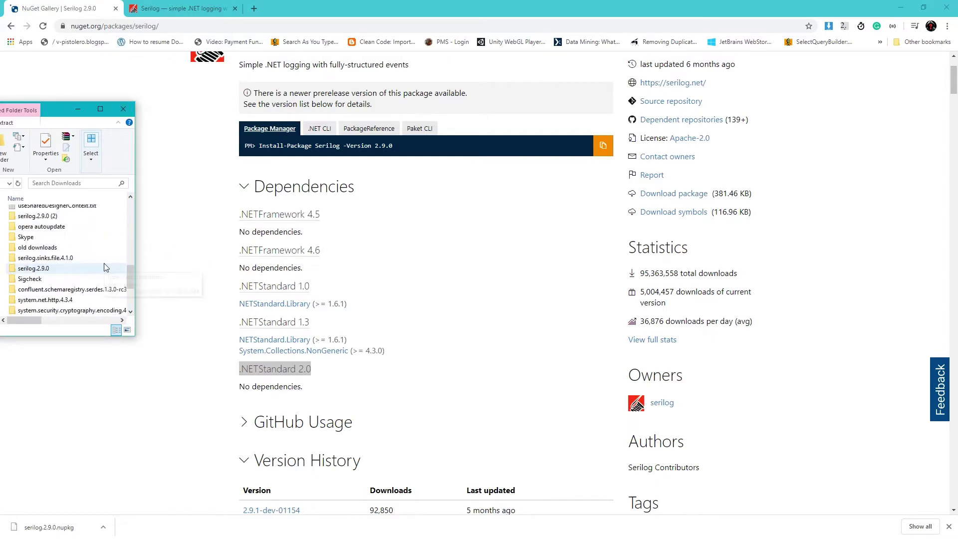
pyautogui.doubleClick(49, 268)
pyautogui.doubleClick(26, 223)
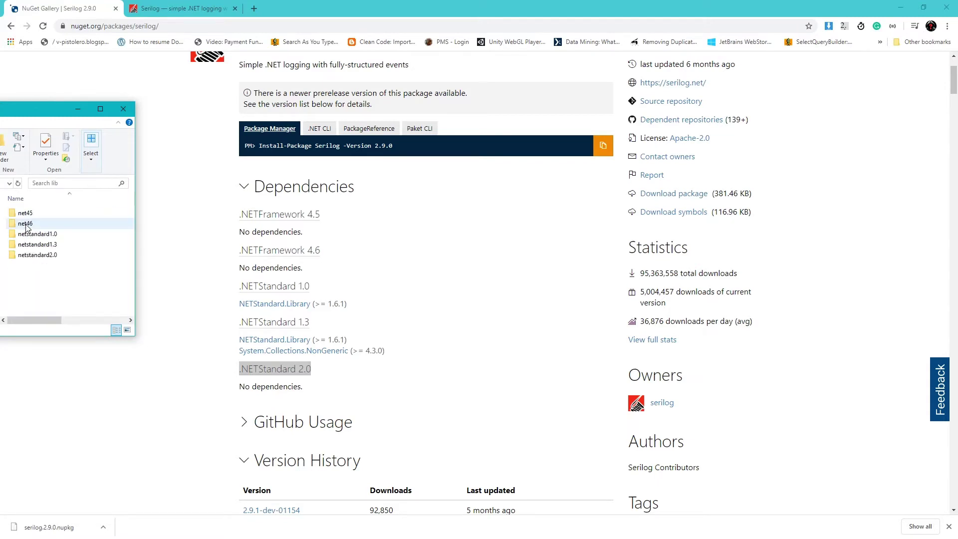
pyautogui.doubleClick(26, 224)
pyautogui.click(28, 215)
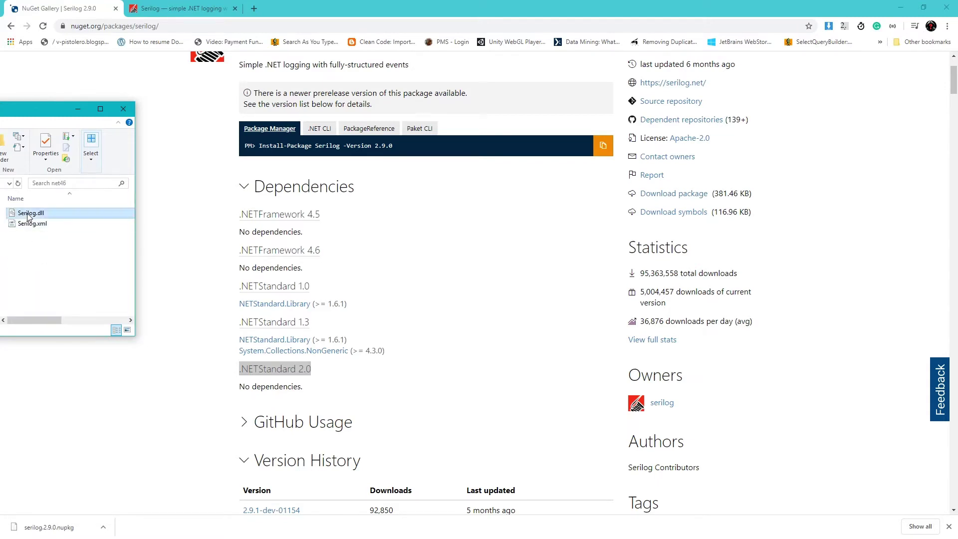
pyautogui.rightClick(27, 216)
pyautogui.click(51, 403)
pyautogui.click(77, 109)
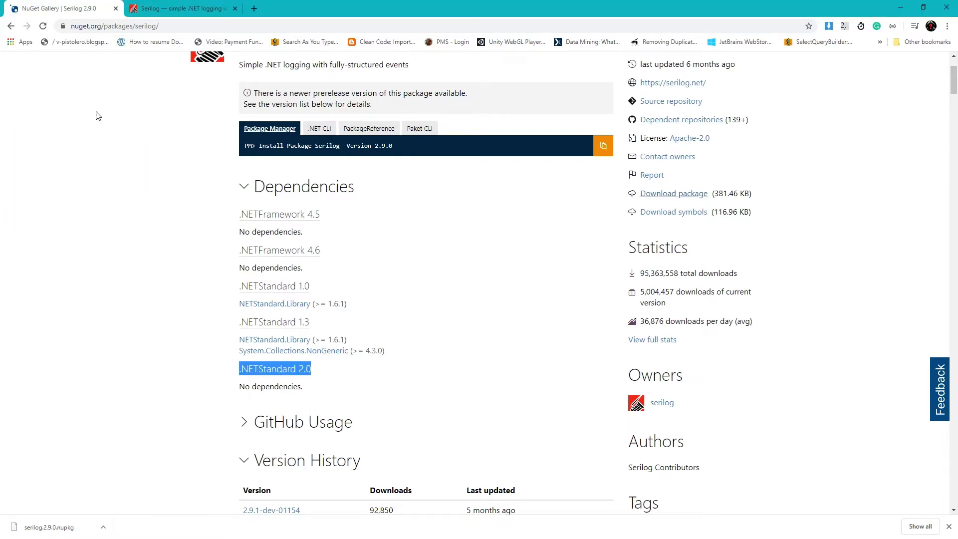
# - Switch to Unity, show the project's Assets folder in File Explorer and open it
pyautogui.click(900, 7)
pyautogui.rightClick(28, 430)
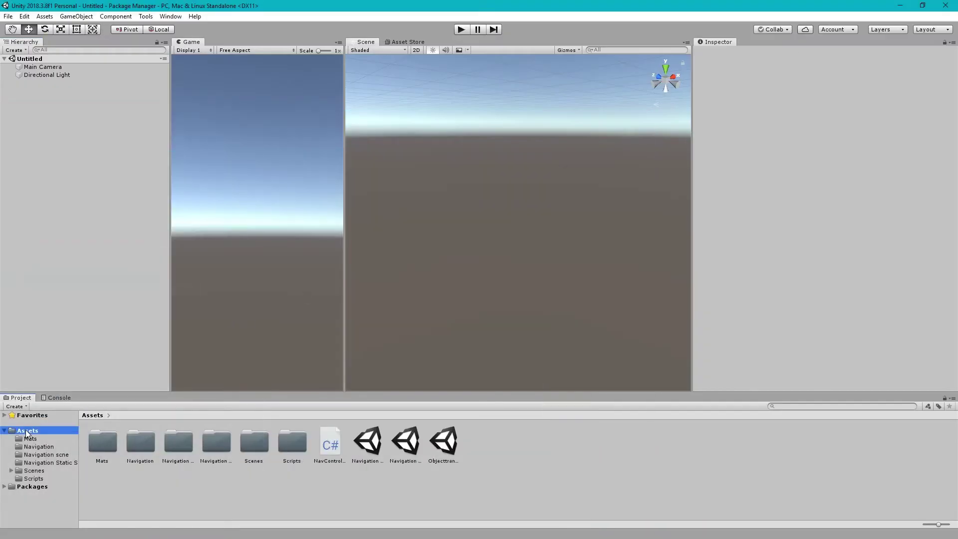
pyautogui.click(75, 208)
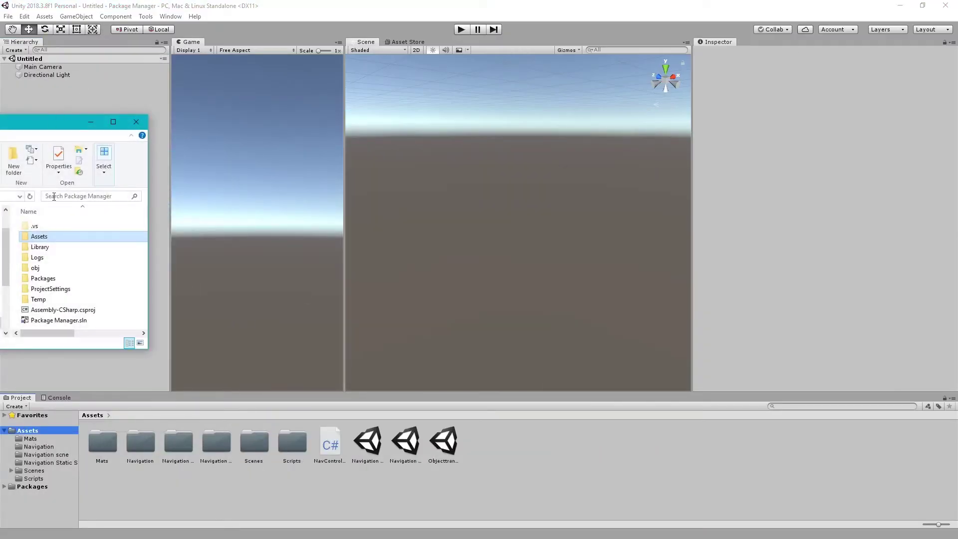
pyautogui.doubleClick(49, 240)
# - Create a new folder named Plugins inside the Assets folder
pyautogui.rightClick(102, 223)
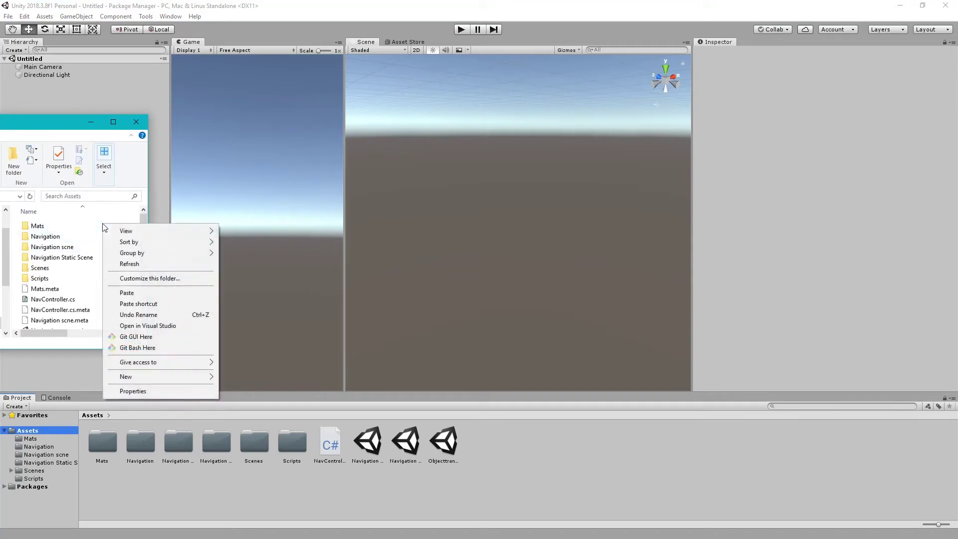
pyautogui.moveTo(118, 243)
pyautogui.moveTo(199, 376)
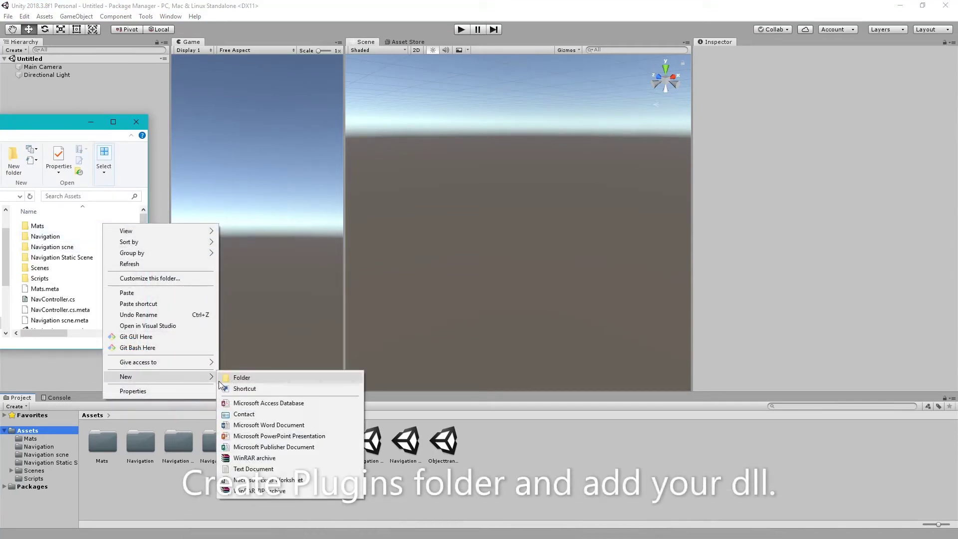
pyautogui.click(235, 377)
pyautogui.write('Plugin')
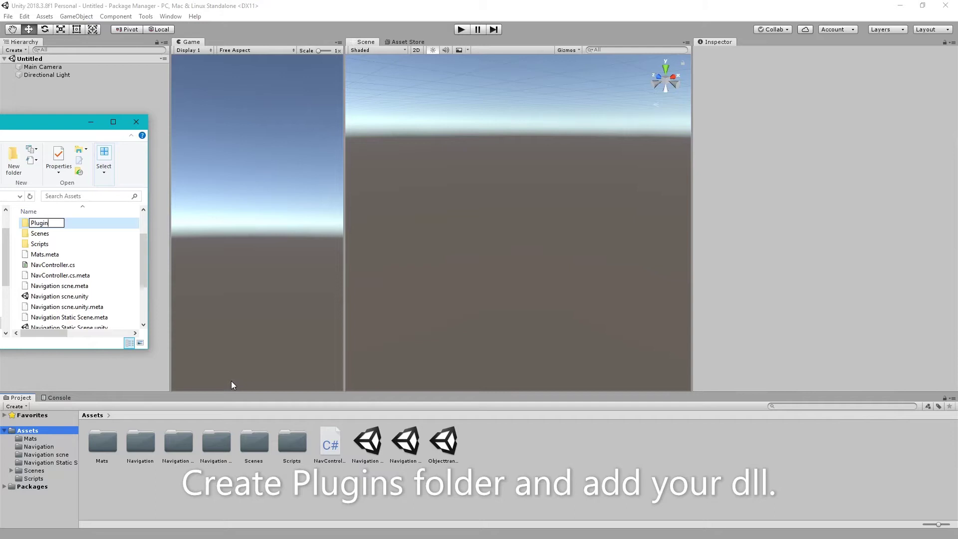
pyautogui.write('s')
pyautogui.press('Return')
# - Paste the copied Serilog.dll into the Plugins folder and return to Unity
pyautogui.press('Return')
pyautogui.hotkey('ctrl', 'v')
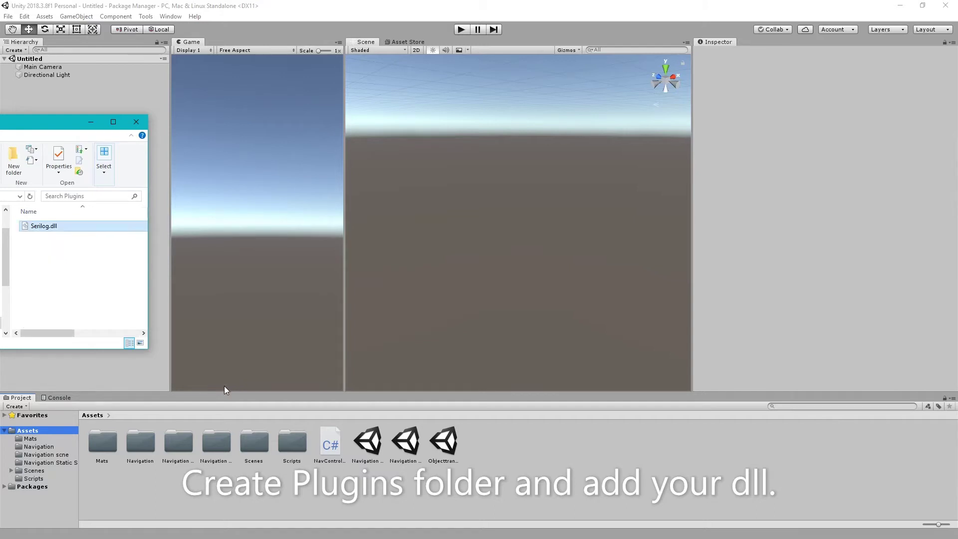
pyautogui.click(91, 123)
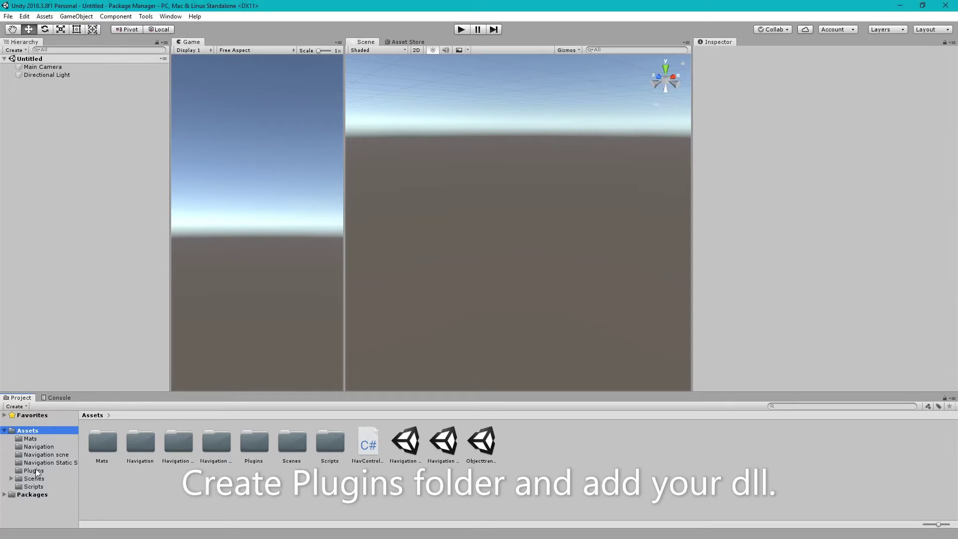
# - Check the Plugins folder in the Unity project for the imported Serilog library
pyautogui.click(35, 462)
pyautogui.click(35, 471)
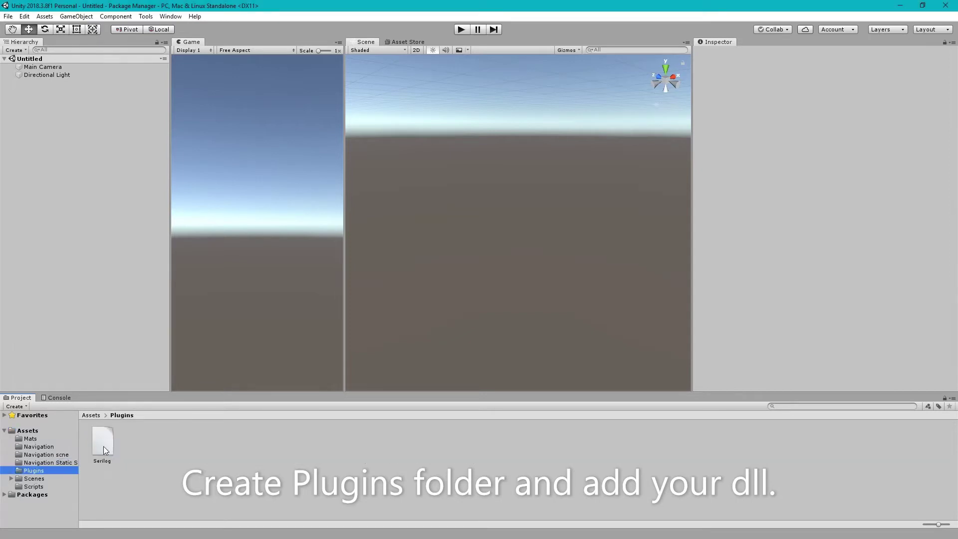
pyautogui.click(94, 437)
pyautogui.click(109, 189)
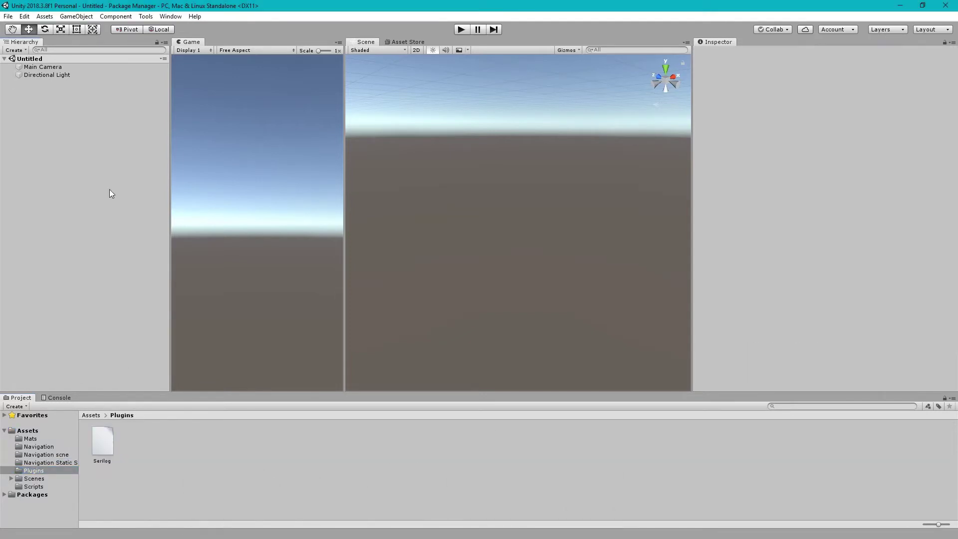
# - Add an empty game object to the scene and name it LogExample
pyautogui.rightClick(28, 98)
pyautogui.click(47, 167)
pyautogui.click(756, 53)
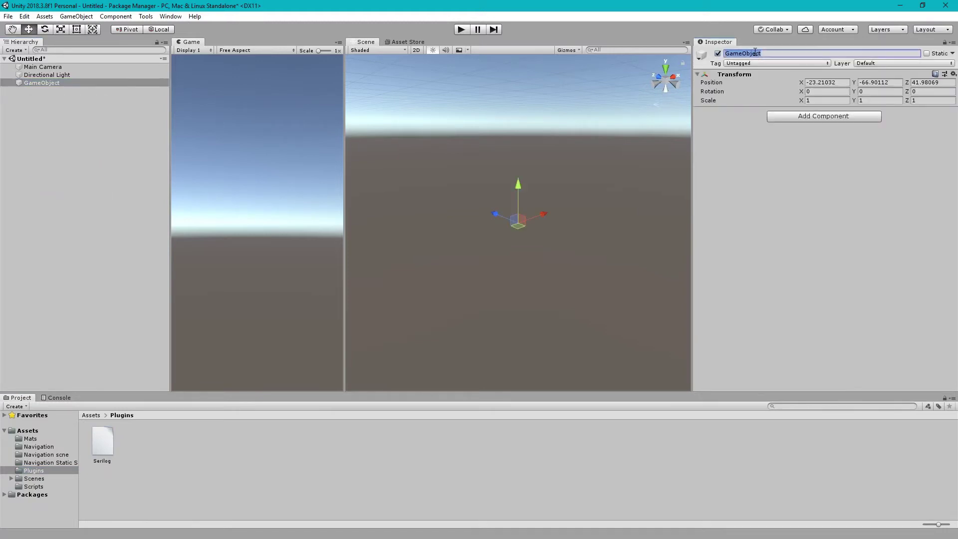
pyautogui.write('LogExample')
pyautogui.press('Return')
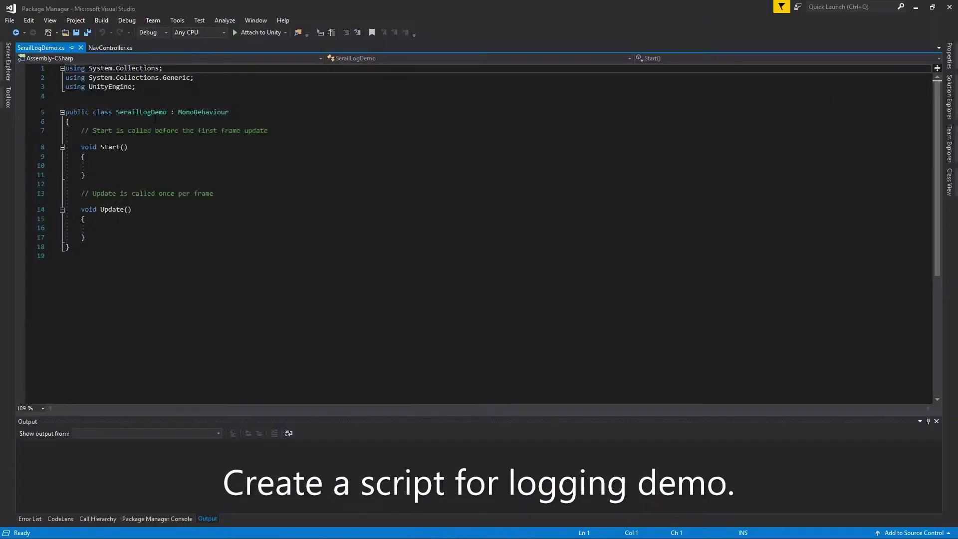
# - Add the directive "using Serilog;" below "using UnityEngine;" in SerailLogDemo.cs and save the script
pyautogui.click(130, 147)
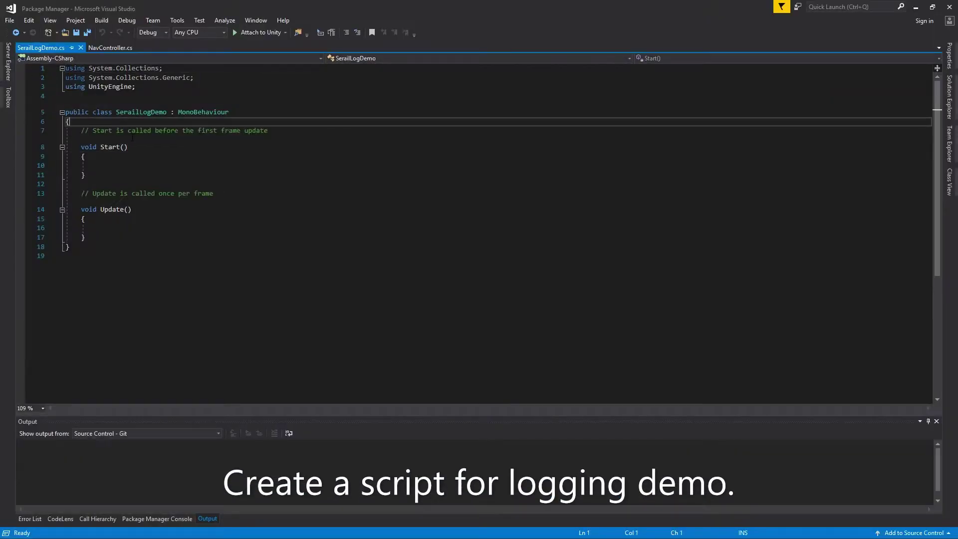
pyautogui.press('Down')
pyautogui.press('Down')
pyautogui.press('Down')
pyautogui.press('Down')
pyautogui.press('Up')
pyautogui.press('Up')
pyautogui.press('Up')
pyautogui.press('Up')
pyautogui.press('Up')
pyautogui.press('Up')
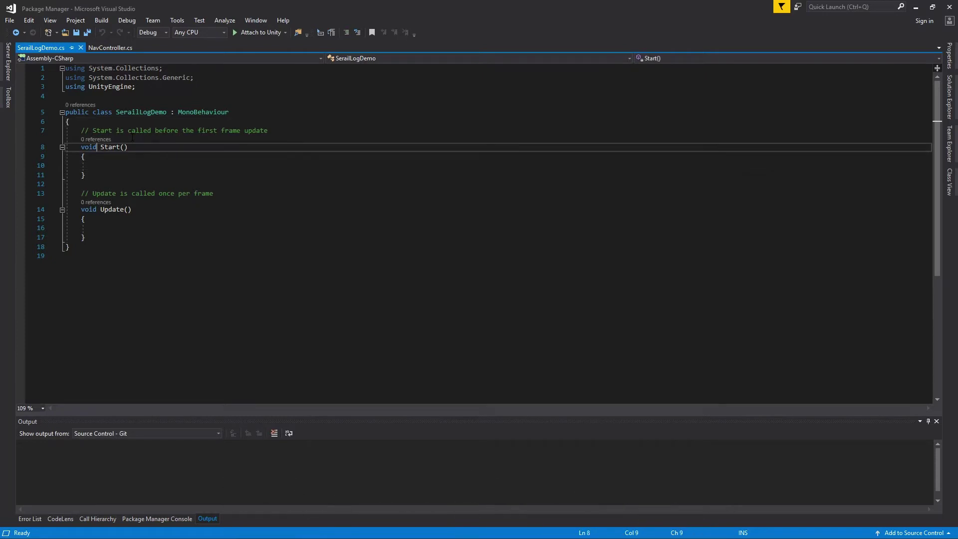
pyautogui.press('Up')
pyautogui.press('End')
pyautogui.press('Return')
pyautogui.write('us')
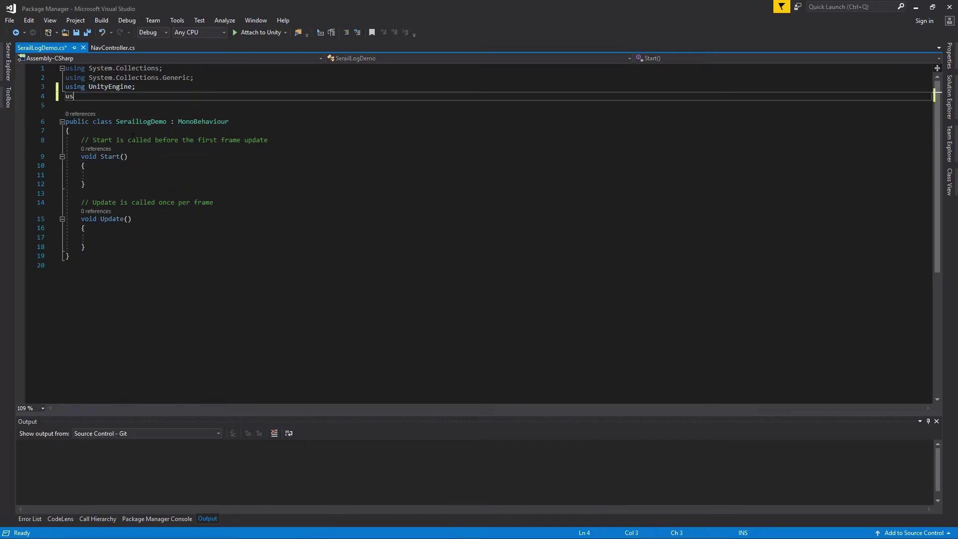
pyautogui.write('ing Serilog;')
pyautogui.hotkey('ctrl', 's')
# - Inside Start(), begin a statement declaring log as new LoggerConfiguration().WriteTo.Fil, using the suggested LoggerConfiguration class
pyautogui.click(128, 186)
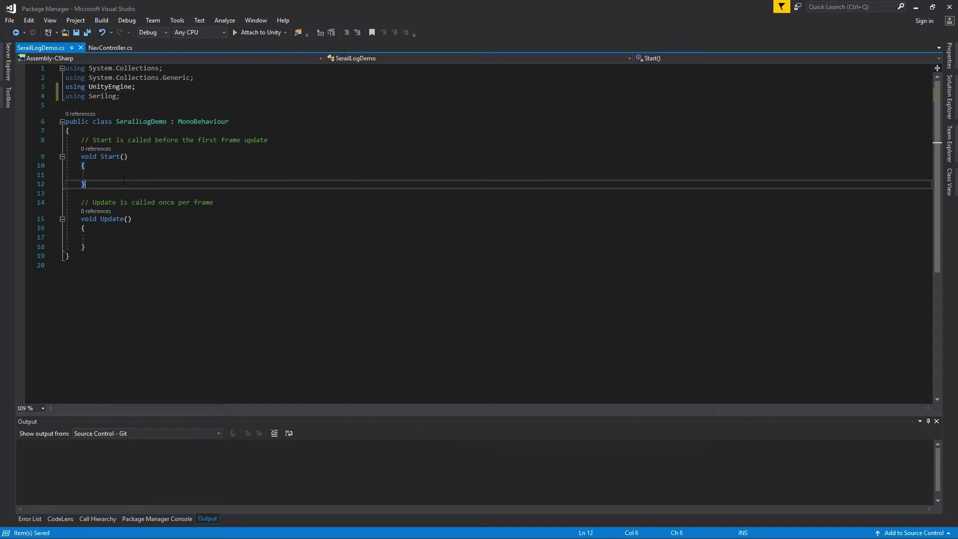
pyautogui.press('Up')
pyautogui.press('Up')
pyautogui.press('Return')
pyautogui.write('var Lo')
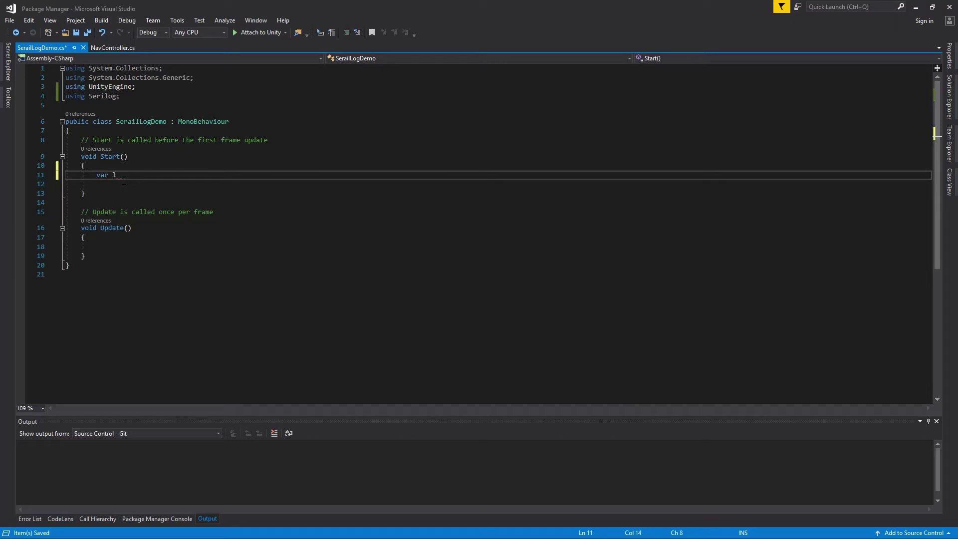
pyautogui.write('g = new Logger')
pyautogui.press('Down')
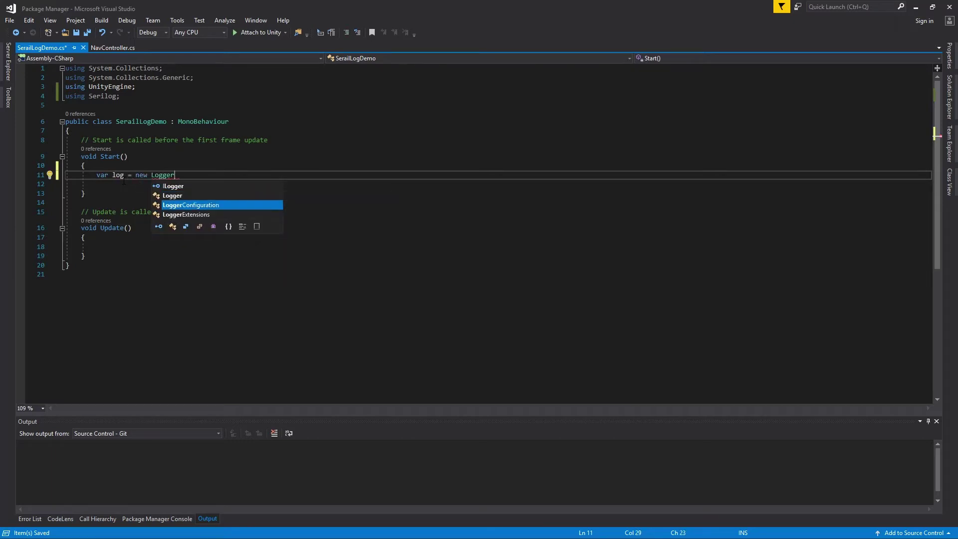
pyautogui.press('Tab')
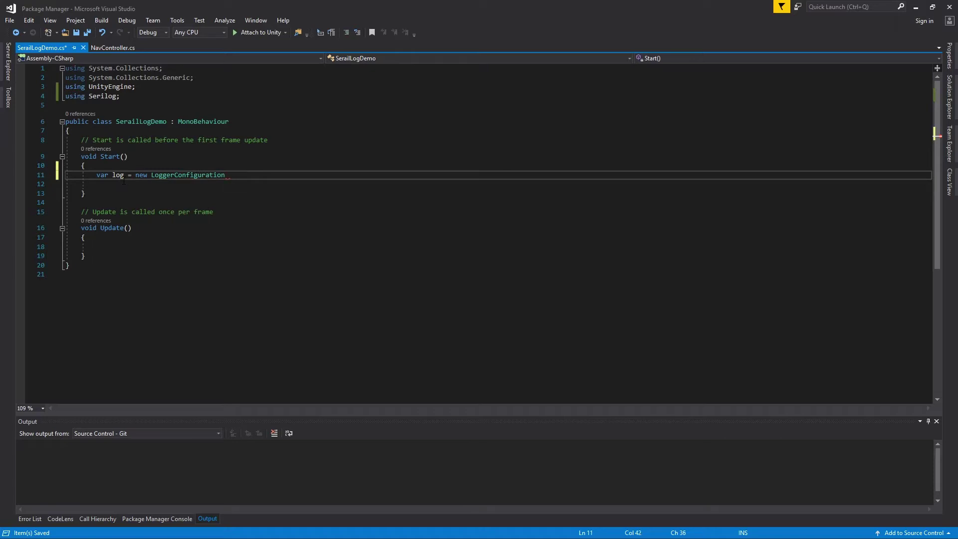
pyautogui.write('().WriteTo  .Fil')
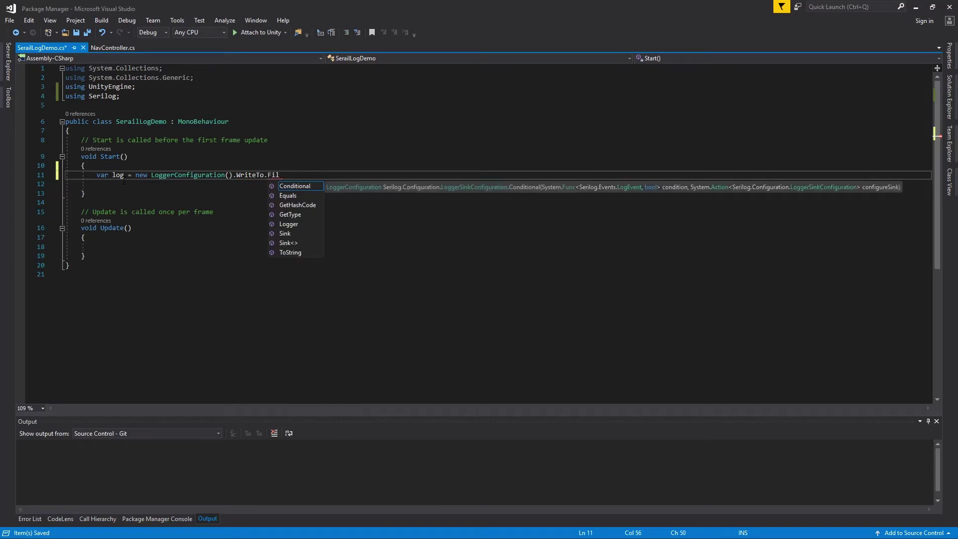
# - Look through the members suggested after WriteTo for a file sink method
pyautogui.press('Down')
pyautogui.press('Down')
pyautogui.press('Down')
pyautogui.press('Down')
pyautogui.press('Down')
pyautogui.press('Down')
pyautogui.press('Down')
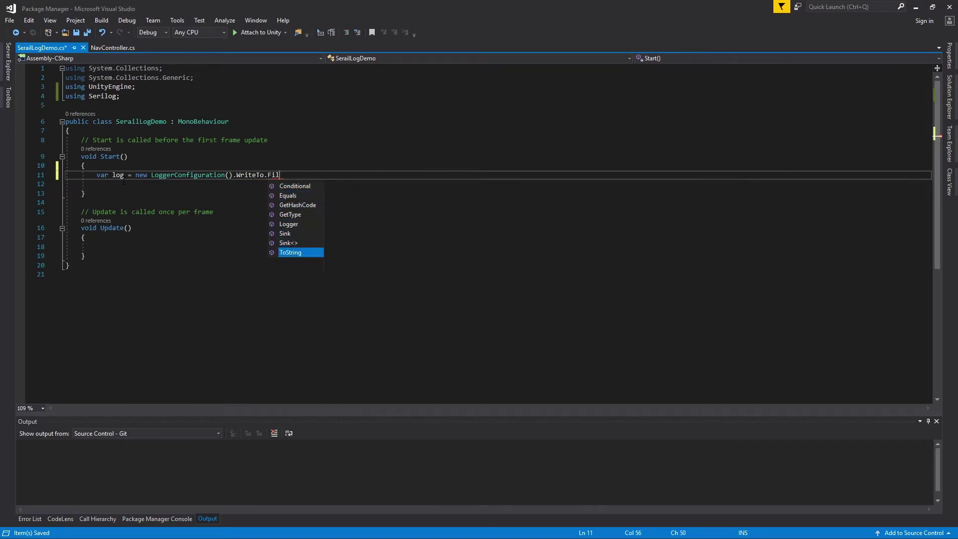
pyautogui.press('Up')
pyautogui.press('Up')
pyautogui.press('Up')
pyautogui.press('Up')
pyautogui.press('Up')
pyautogui.press('Up')
pyautogui.press('Up')
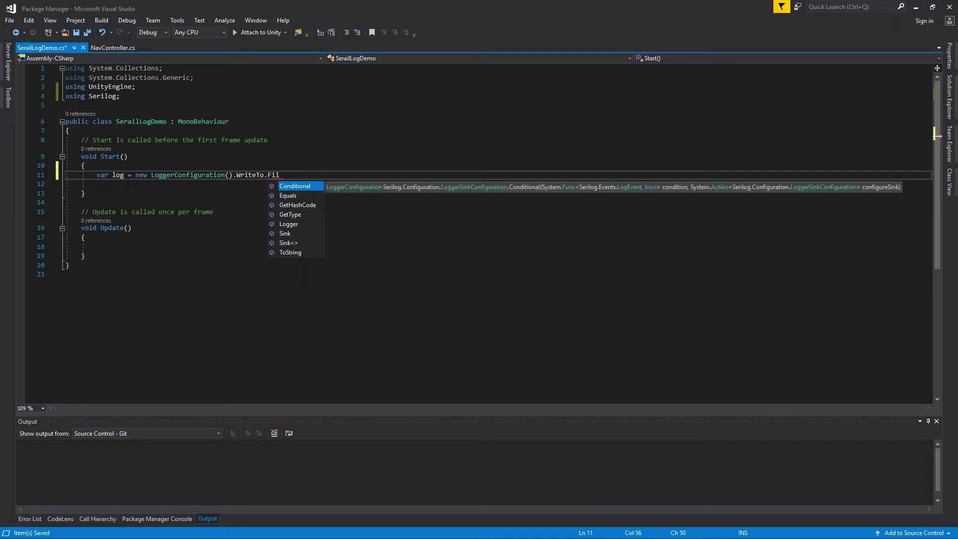
# - Begin another using directive below "using Serilog;" with the text "using Serilog.Fil" to look for a file namespace
pyautogui.click(121, 97)
pyautogui.press('Return')
pyautogui.write('sugi')
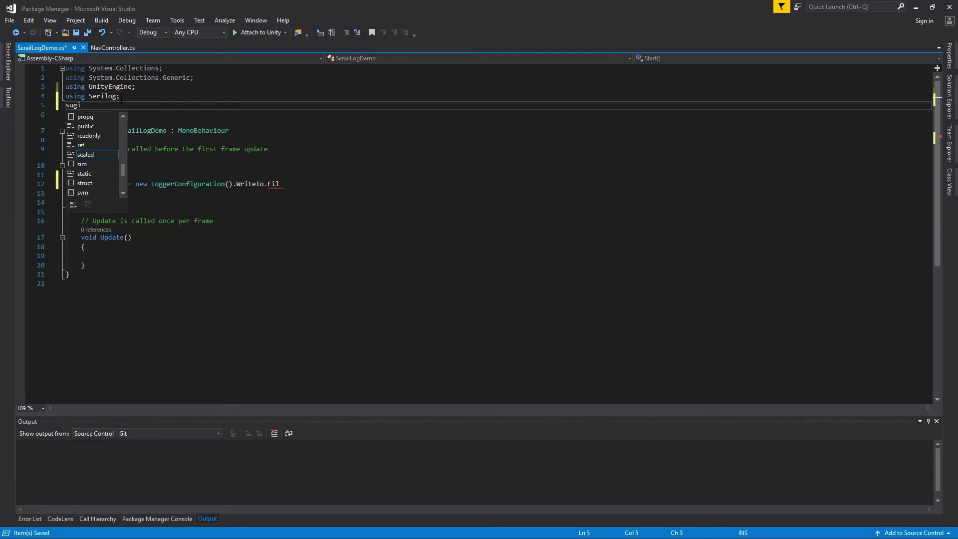
pyautogui.press('BackSpace')
pyautogui.press('BackSpace')
pyautogui.write('using Sera')
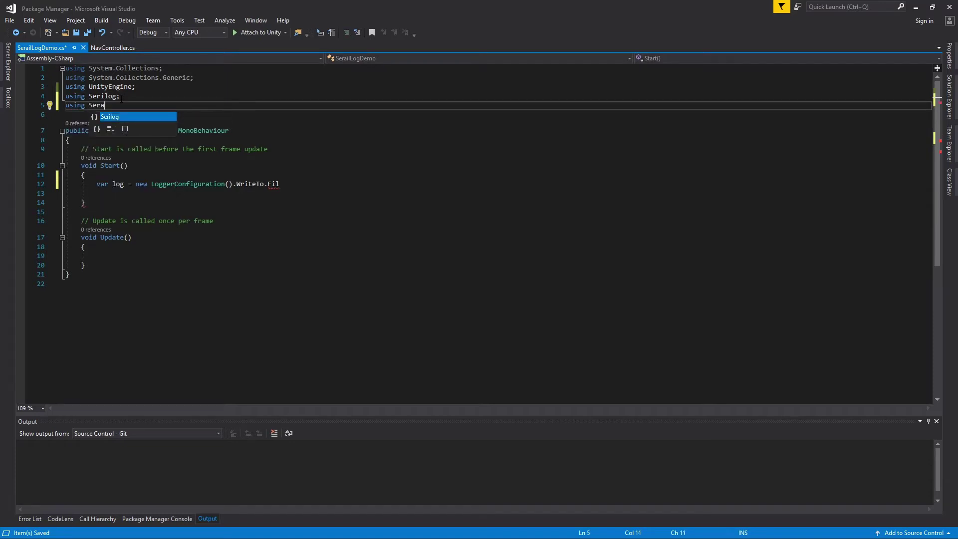
pyautogui.press('Tab')
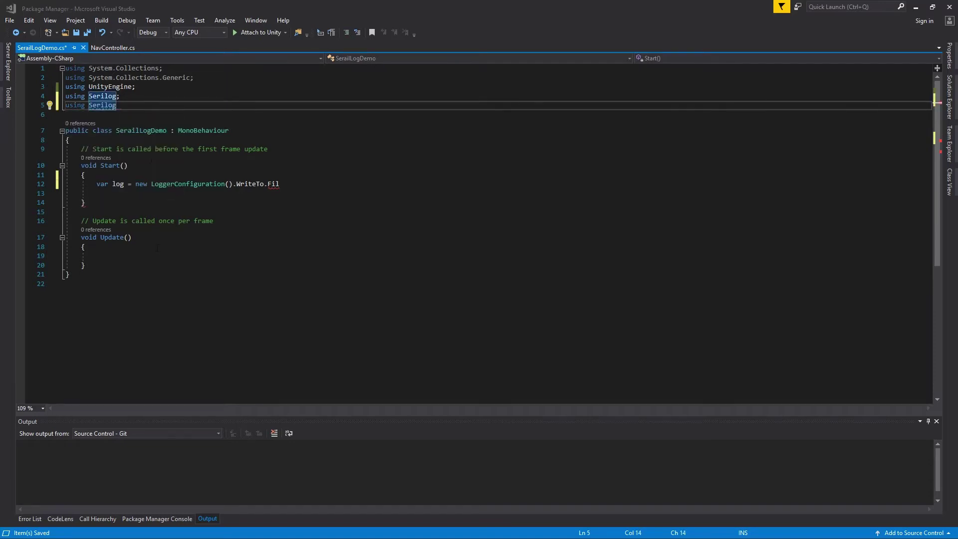
pyautogui.write('.Fil')
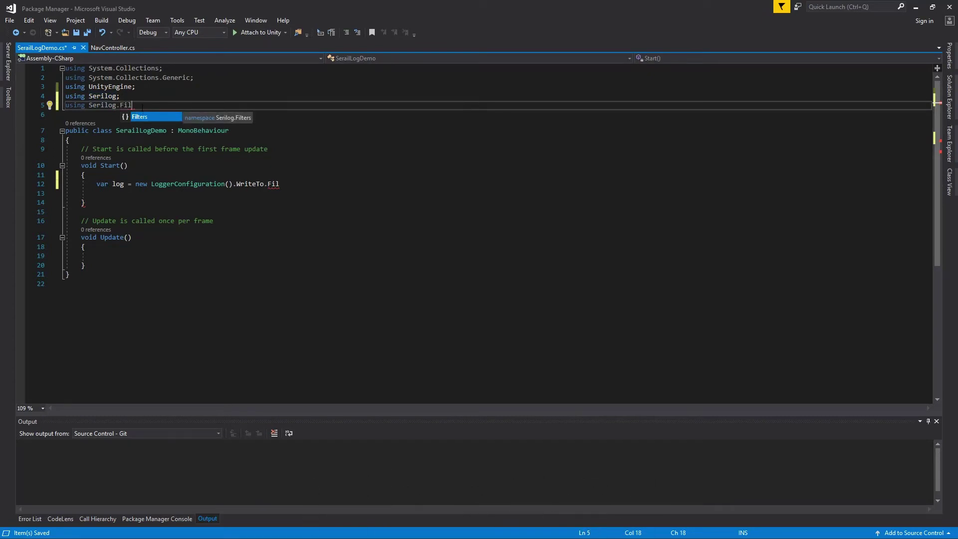
# - Switch to Chrome and search the web for "Serail log File", refining the query to "Serail log File nuget"
pyautogui.hotkey('alt', 'Tab')
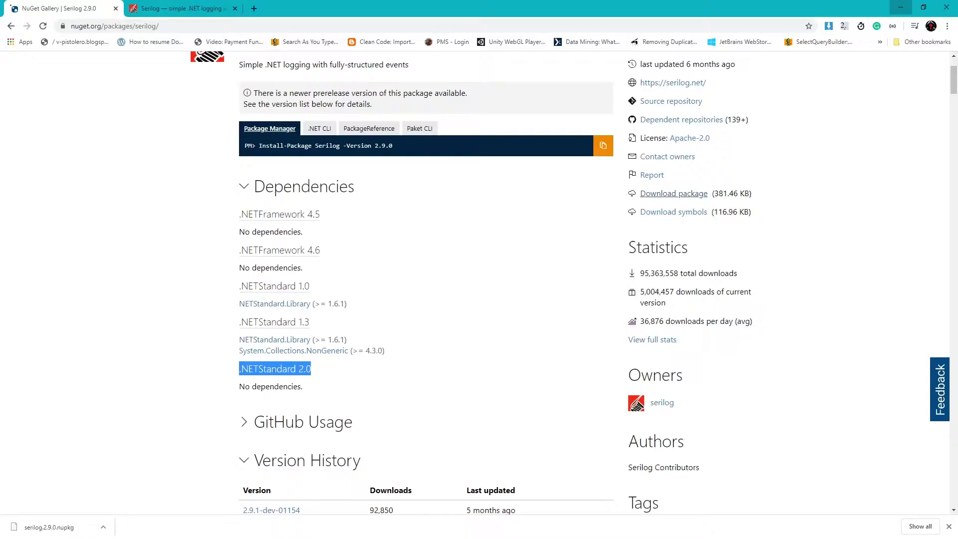
pyautogui.click(177, 26)
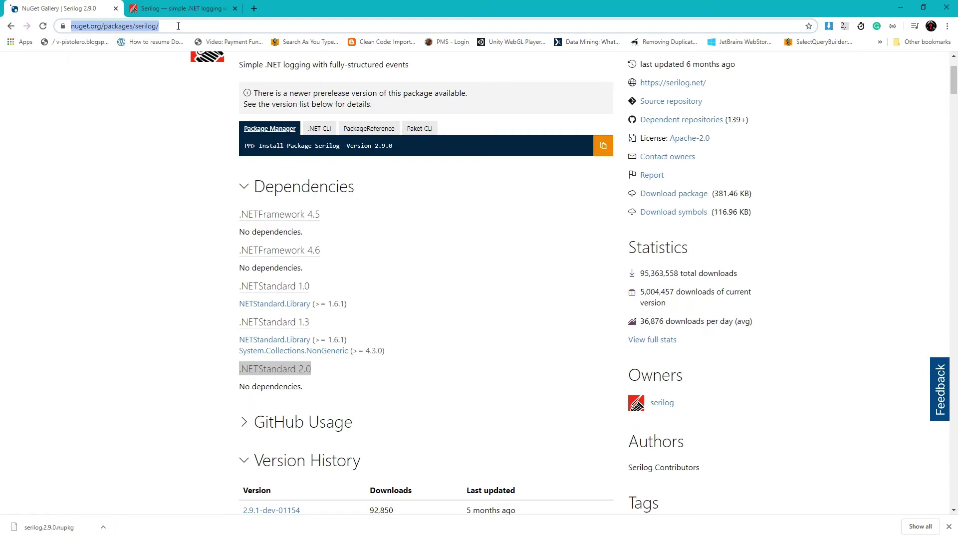
pyautogui.write('Serail log Fil')
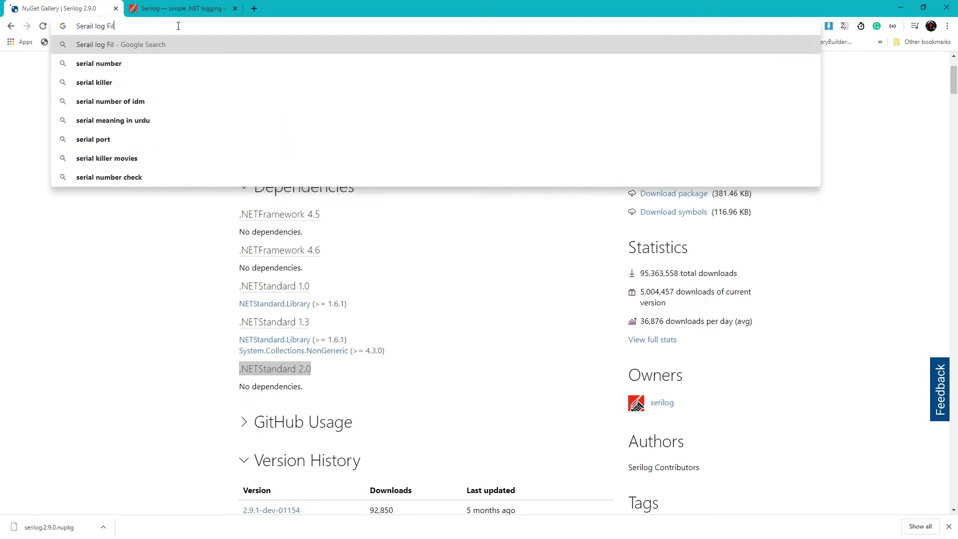
pyautogui.write('e')
pyautogui.press('Return')
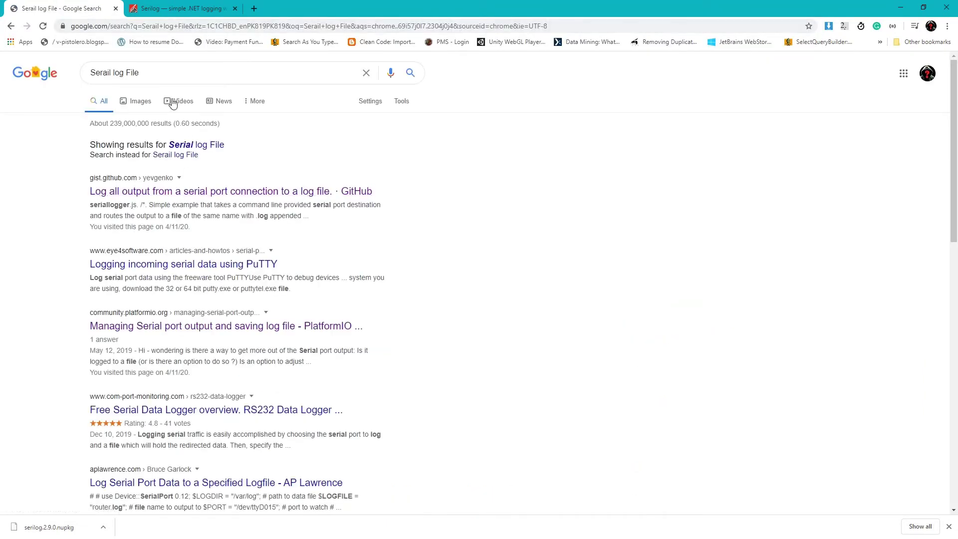
pyautogui.click(173, 73)
pyautogui.write('nuget')
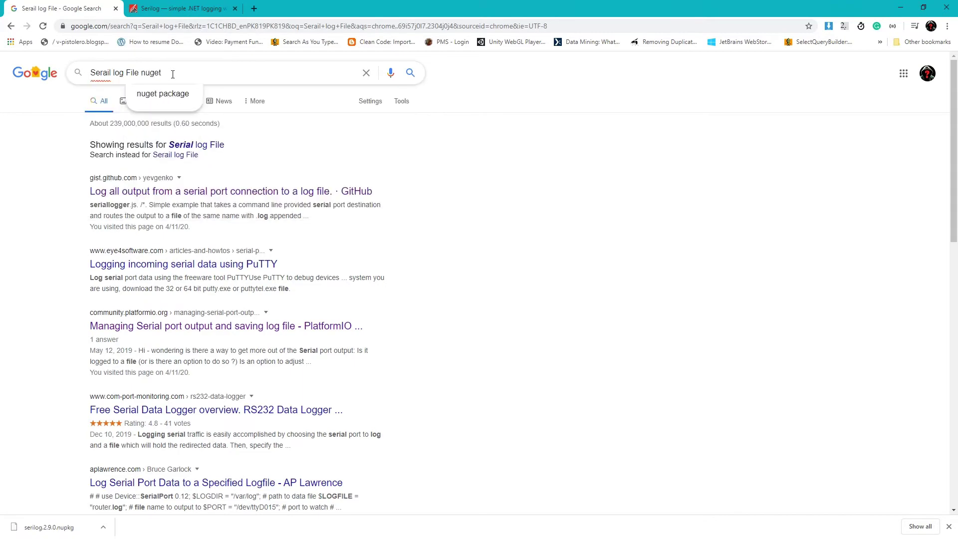
pyautogui.press('Return')
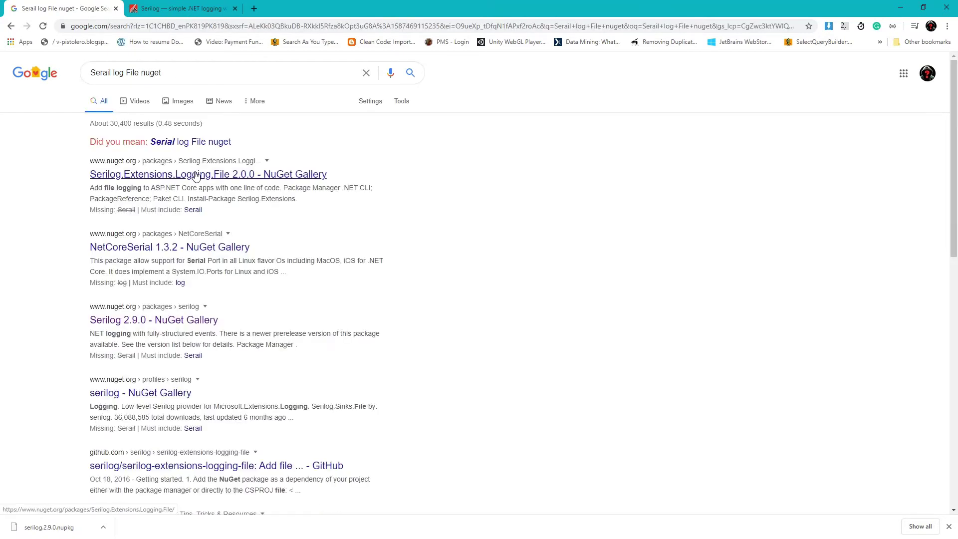
# - Open the Serilog.Extensions.Logging.File NuGet page and examine its dependencies and GitHub usage
pyautogui.click(219, 176)
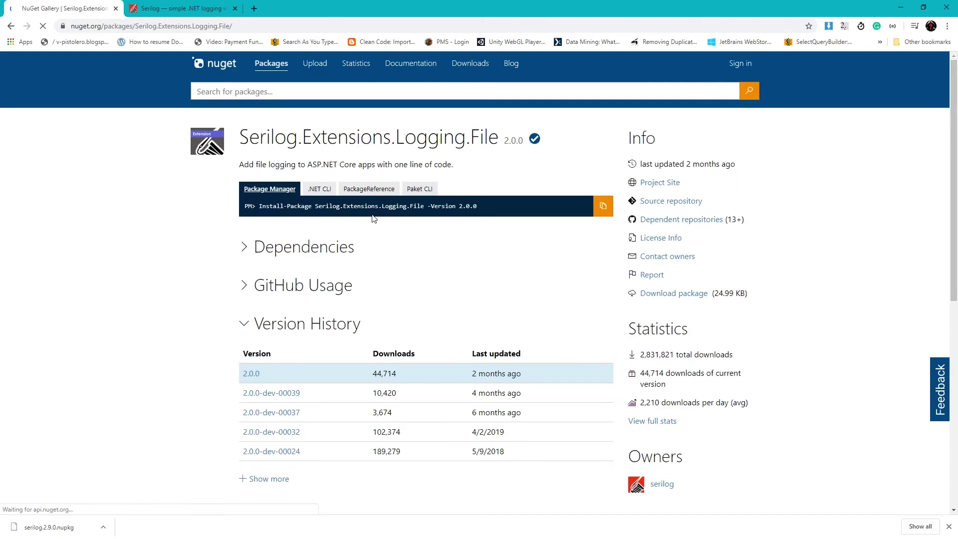
pyautogui.click(293, 252)
pyautogui.scroll(-3, 310, 247)
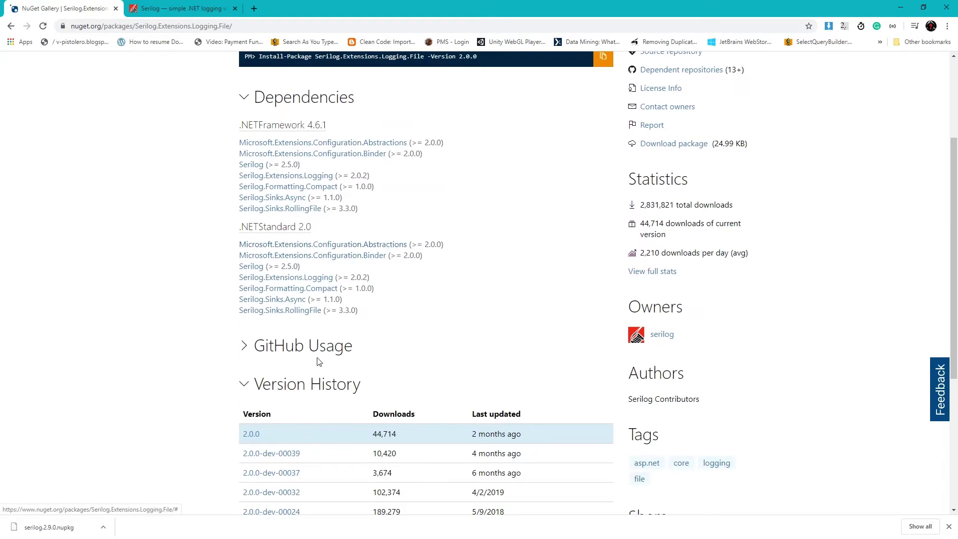
pyautogui.click(309, 351)
pyautogui.click(306, 348)
pyautogui.scroll(3, 314, 340)
pyautogui.click(11, 27)
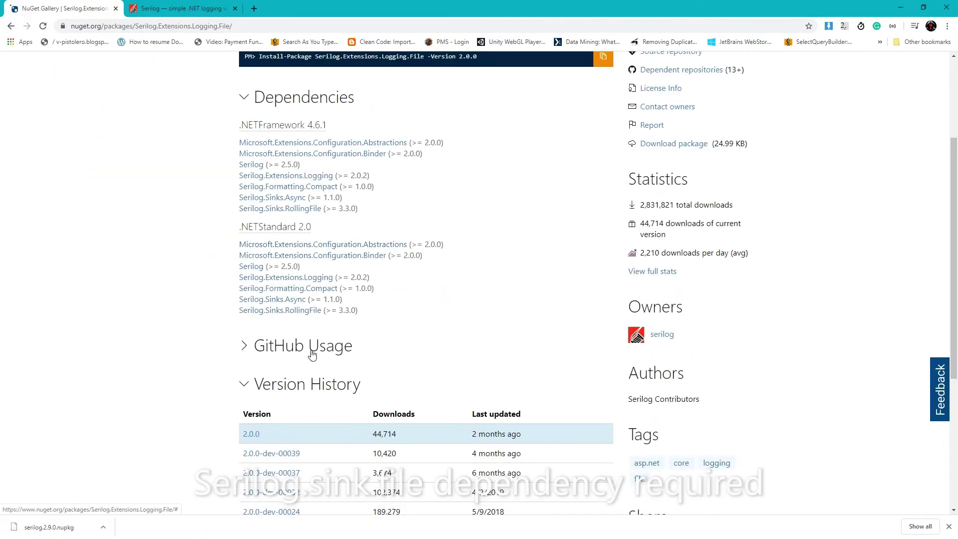
pyautogui.click(311, 352)
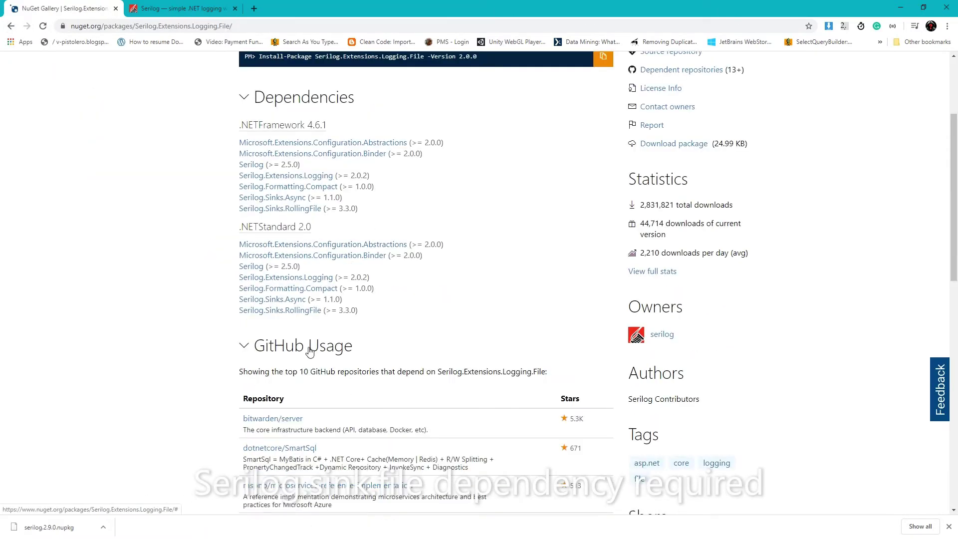
pyautogui.click(310, 351)
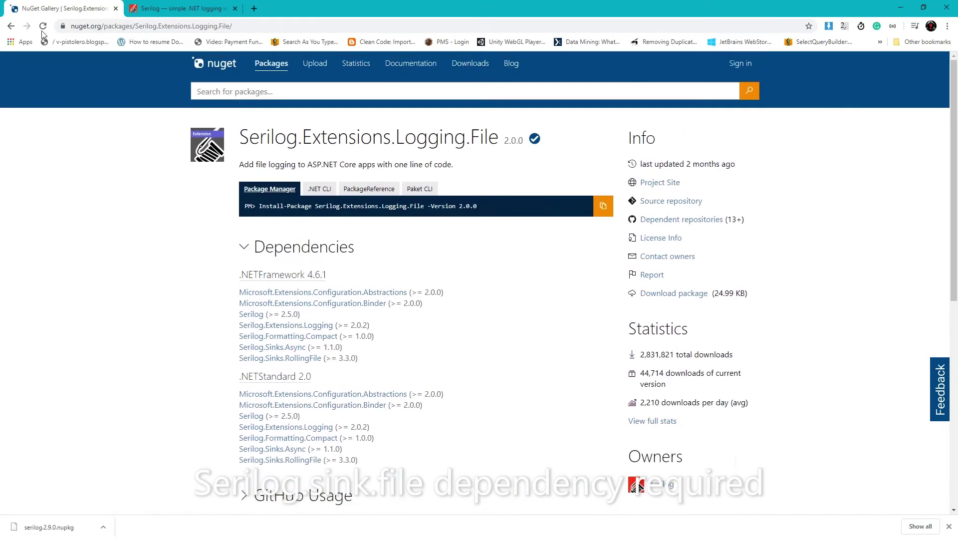
# - Return to the search results, add "sink" to the query and open the Serilog.Sinks.File NuGet page
pyautogui.click(11, 26)
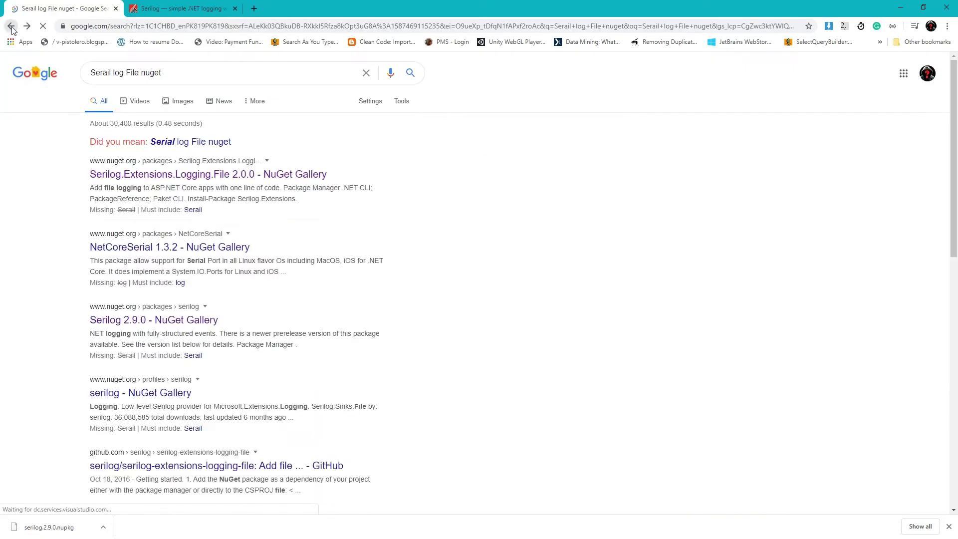
pyautogui.click(128, 71)
pyautogui.write('sink')
pyautogui.press('Return')
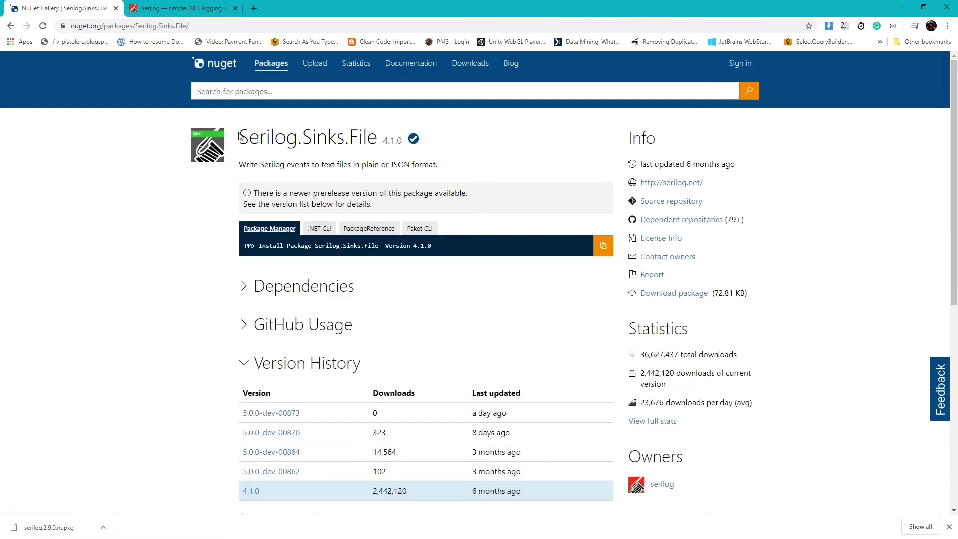
# - Download the Serilog.Sinks.File 4.1.0 package and show the downloaded file in its folder
pyautogui.moveTo(240, 136); pyautogui.dragTo(376, 141)
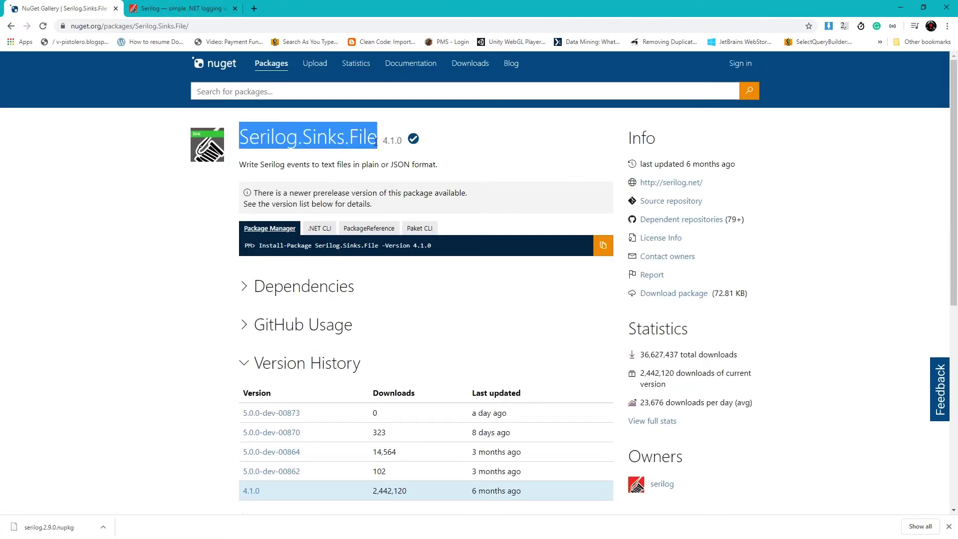
pyautogui.click(658, 297)
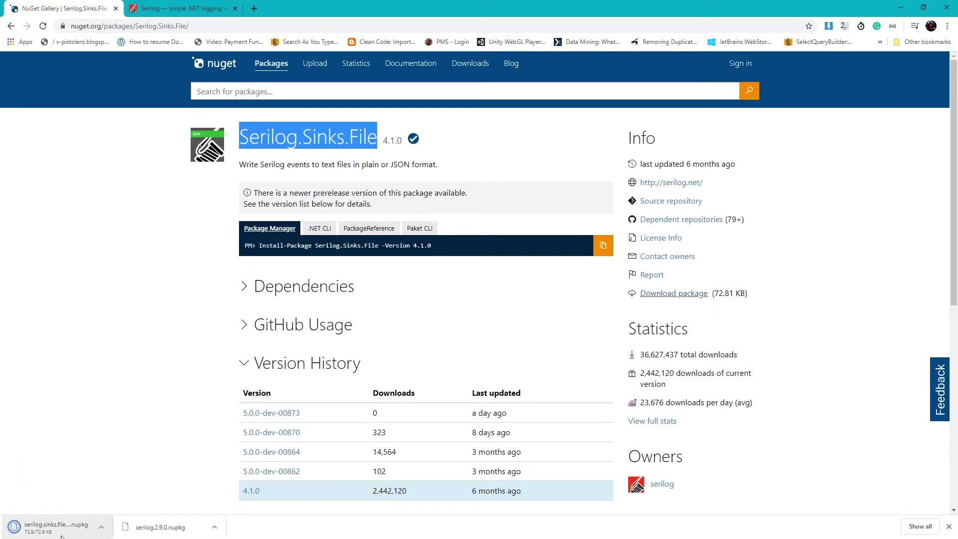
pyautogui.click(102, 527)
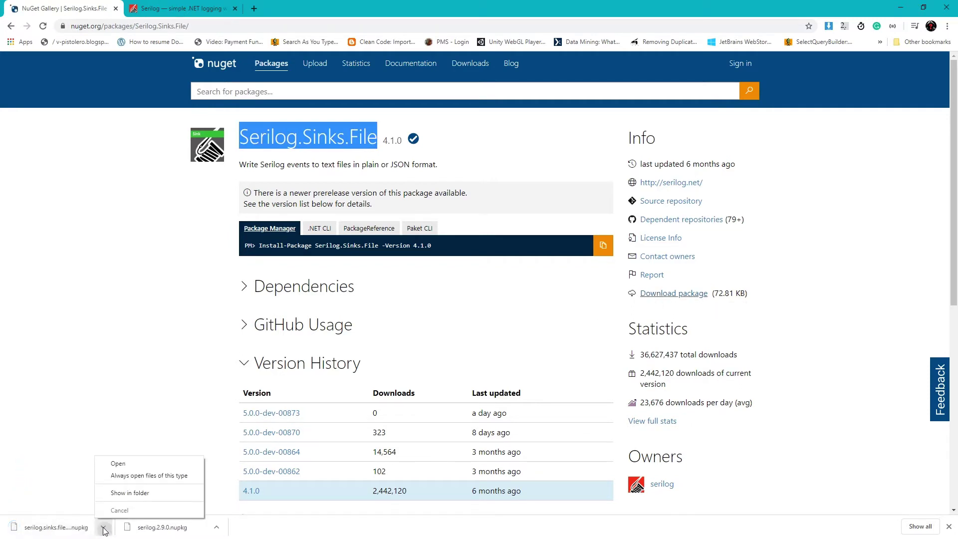
pyautogui.click(113, 493)
# - Change the extension of serilog.sinks.file.4.1.0.nupkg to zip, accepting the name serilog.sinks.file.4.1.0 (2).zip
pyautogui.rightClick(60, 227)
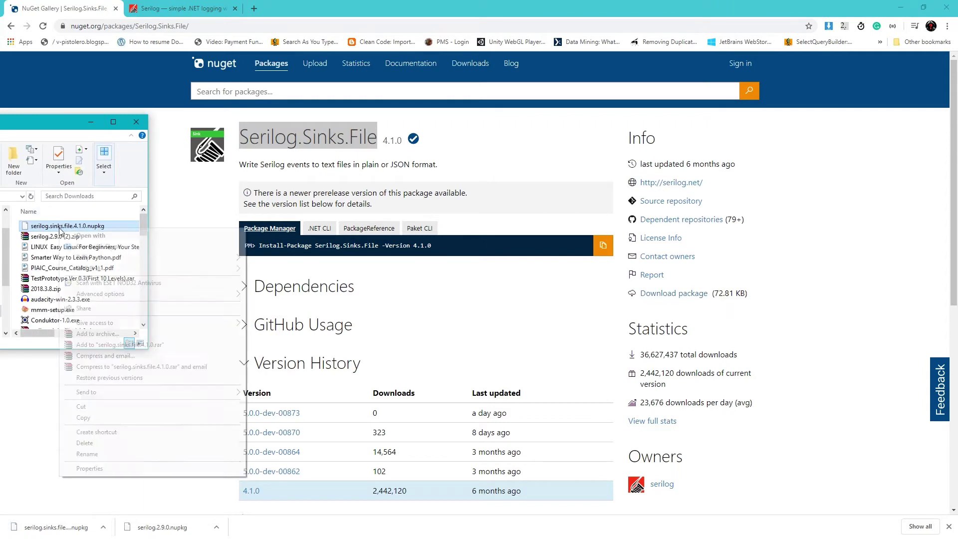
pyautogui.click(86, 454)
pyautogui.press('End')
pyautogui.hotkey('ctrl', 'shift', 'Left')
pyautogui.write('zip')
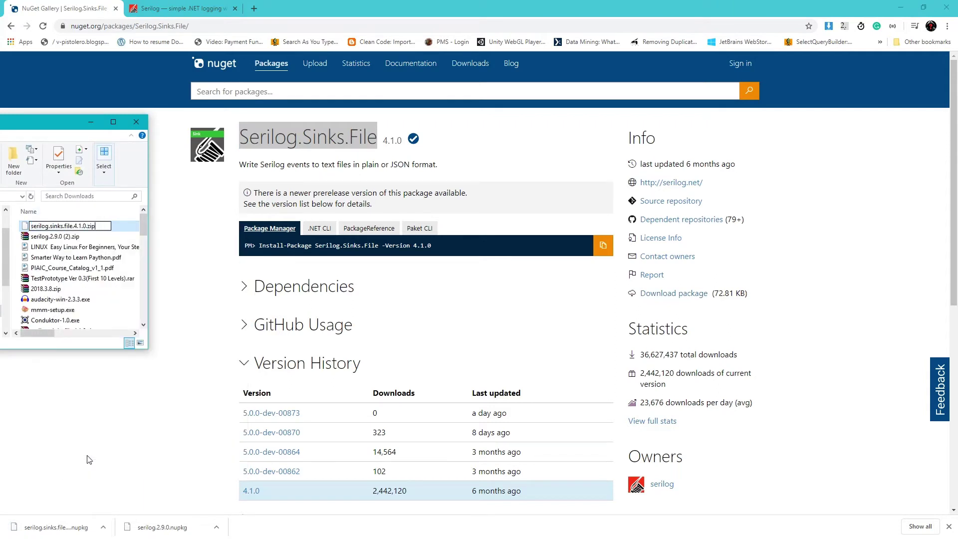
pyautogui.press('Return')
pyautogui.click(524, 278)
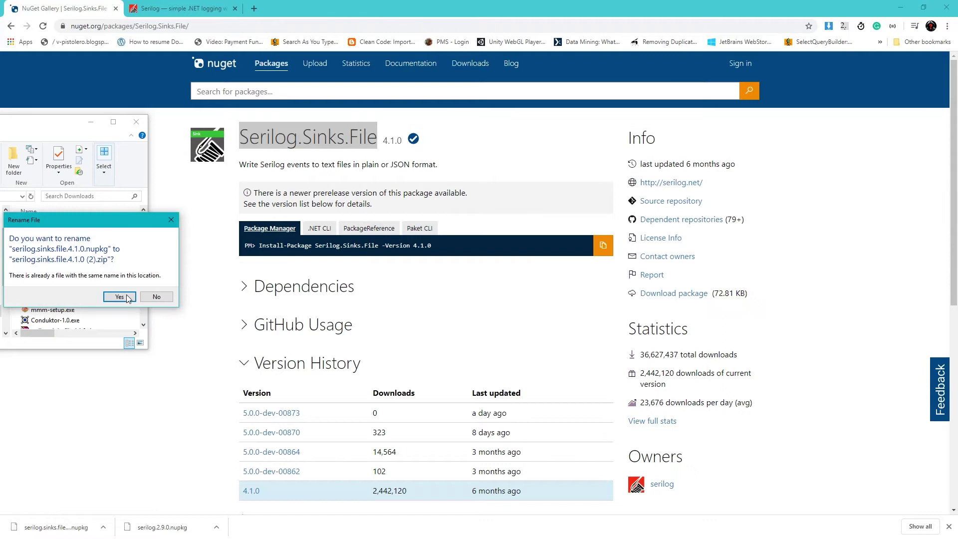
pyautogui.click(119, 297)
# - Extract the renamed Serilog.Sinks.File archive and open the lib folder of the package
pyautogui.rightClick(64, 226)
pyautogui.click(89, 267)
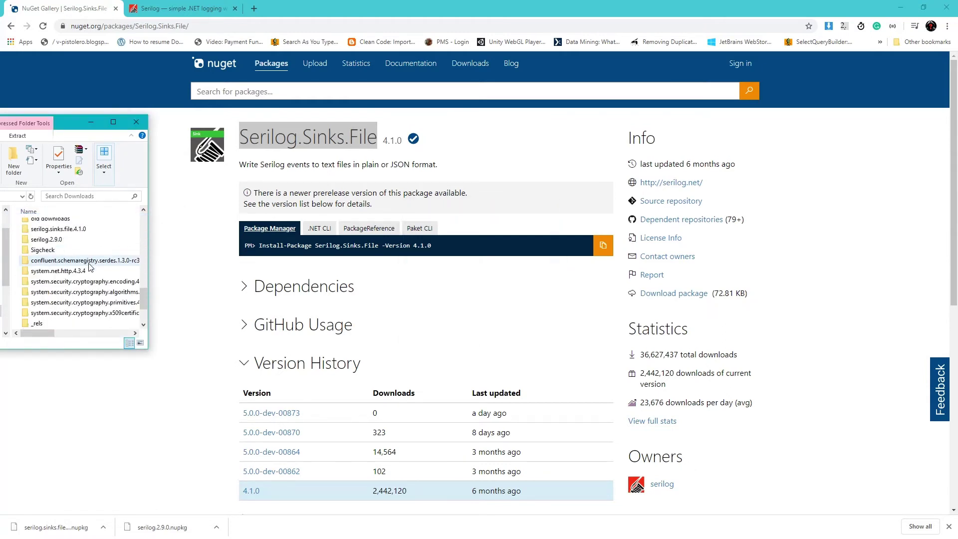
pyautogui.doubleClick(75, 261)
pyautogui.doubleClick(48, 236)
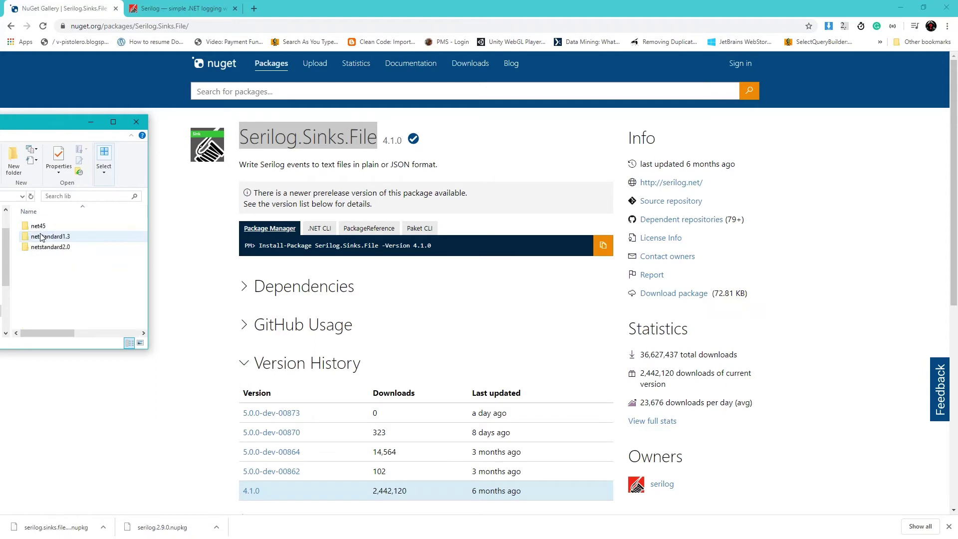
# - Open the package's net45 folder and copy Serilog.Sinks.File.dll
pyautogui.doubleClick(47, 229)
pyautogui.rightClick(46, 229)
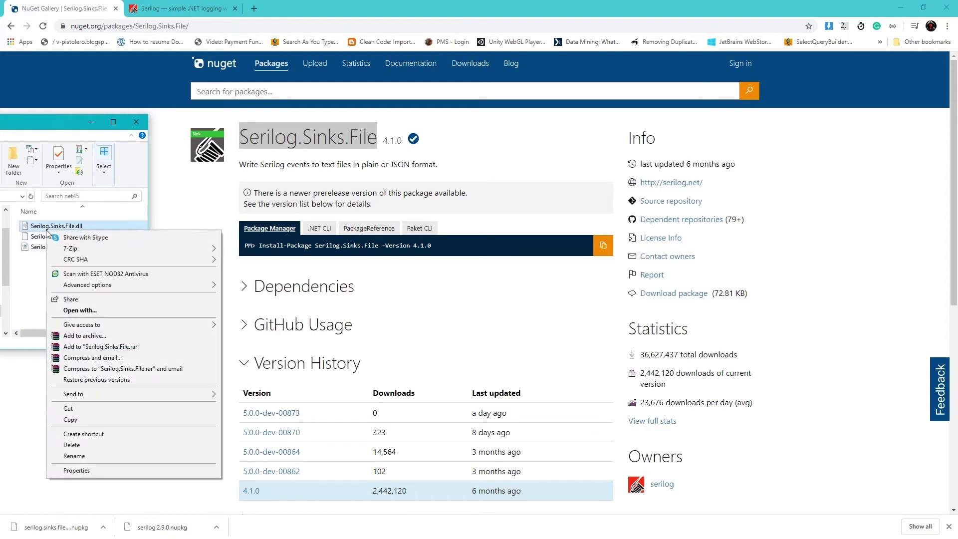
pyautogui.click(70, 419)
# - Switch to Unity, show the project's Assets folder in Explorer and paste the copied DLL into its Plugins subfolder
pyautogui.hotkey('alt', 'Tab')
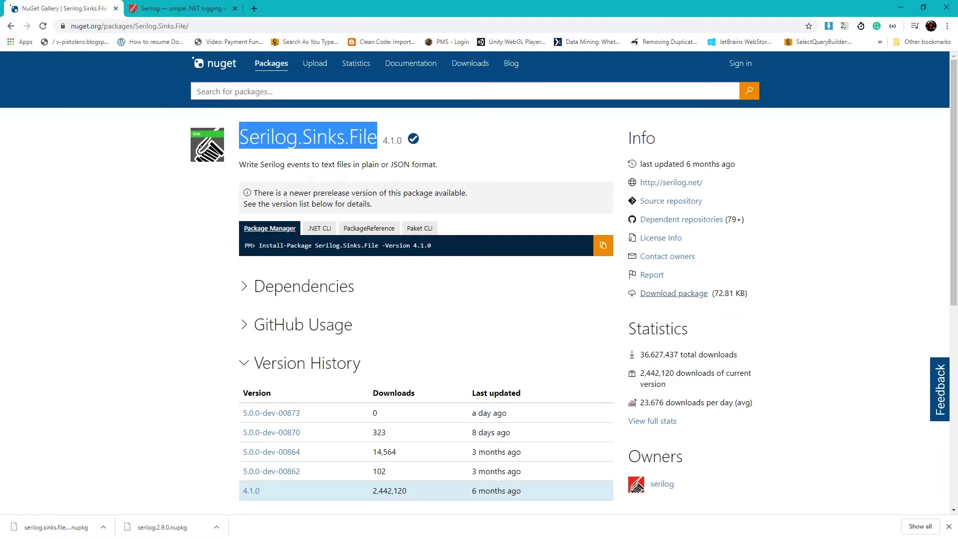
pyautogui.hotkey('alt', 'Tab')
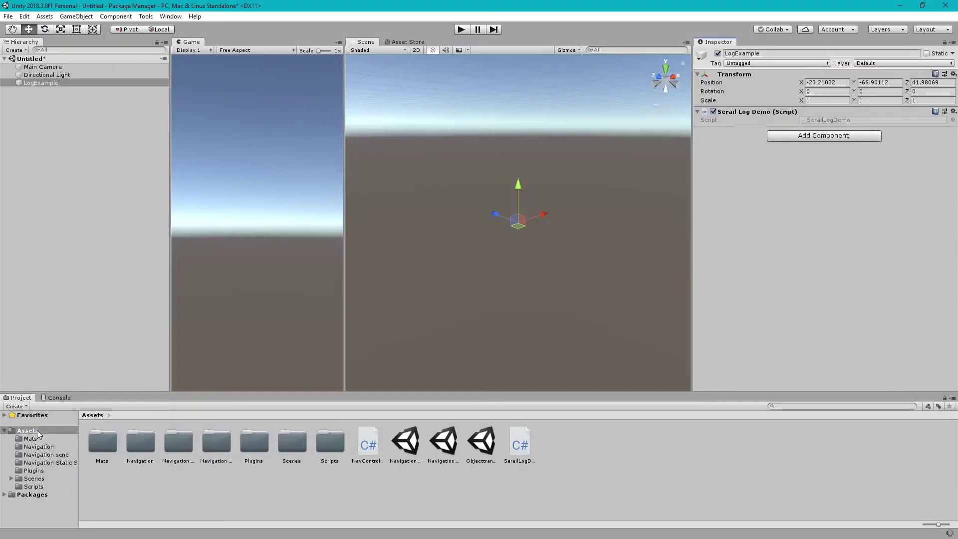
pyautogui.rightClick(26, 432)
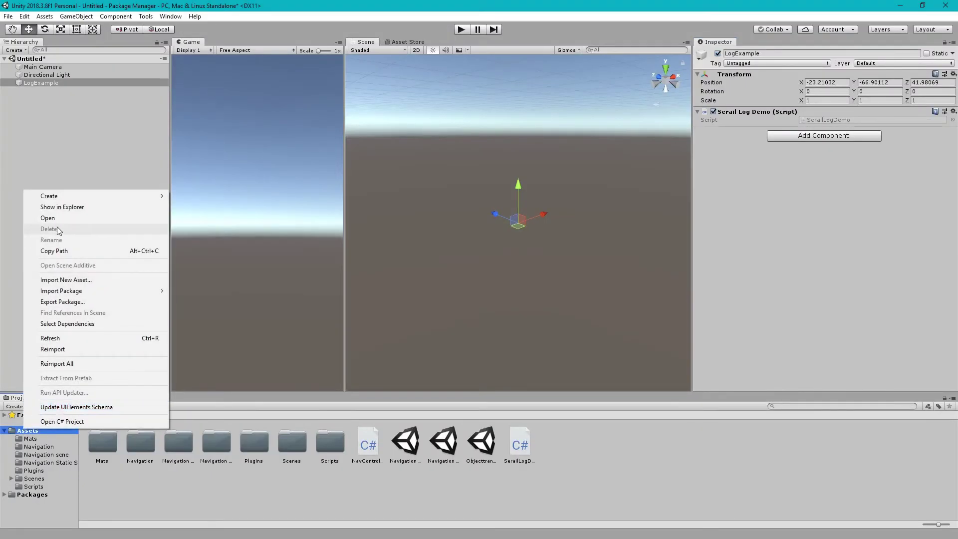
pyautogui.click(55, 208)
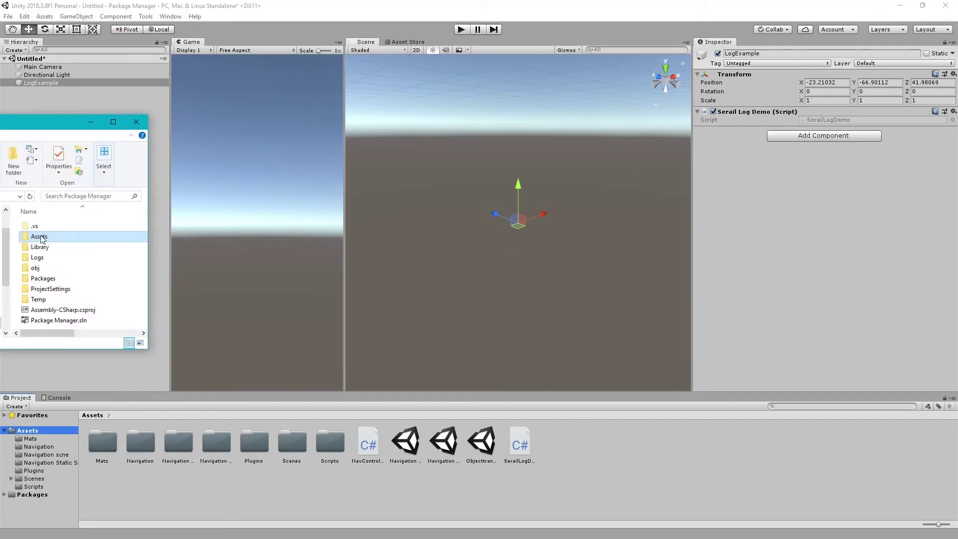
pyautogui.doubleClick(42, 237)
pyautogui.doubleClick(43, 268)
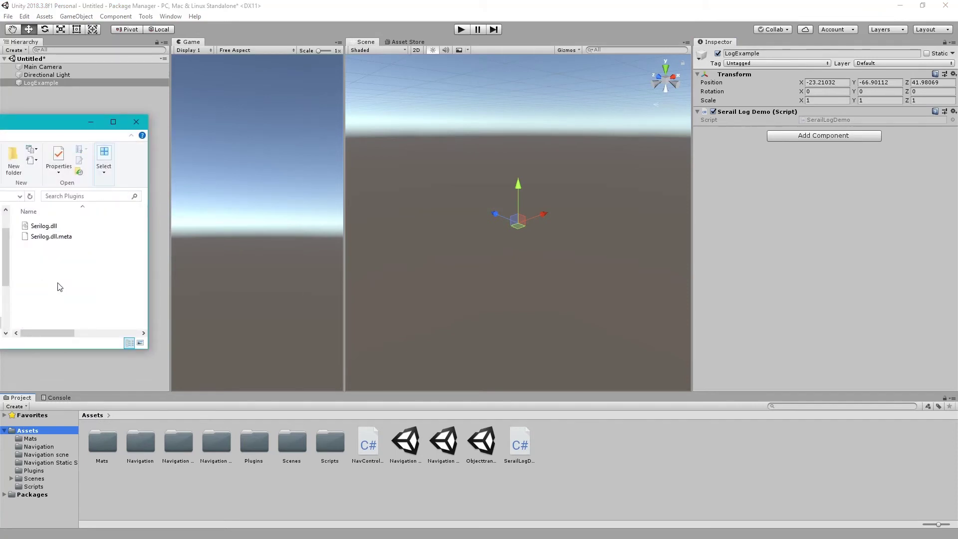
pyautogui.hotkey('ctrl', 'v')
pyautogui.click(92, 122)
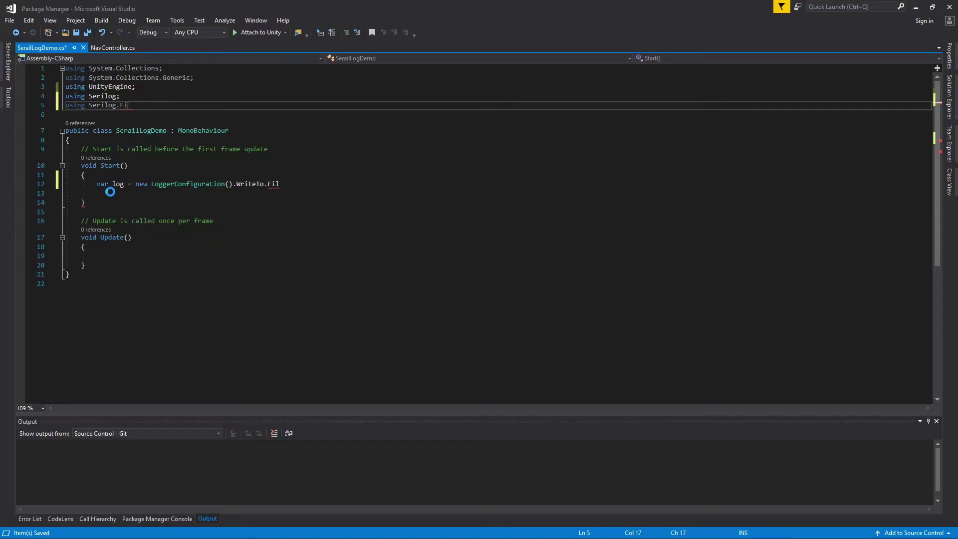
# - In Visual Studio, complete the unfinished using directive in SerailLogDemo.cs as "using Serilog.Sinks.File;" and save the script
pyautogui.press('BackSpace')
pyautogui.press('BackSpace')
pyautogui.press('BackSpace')
pyautogui.write('.')
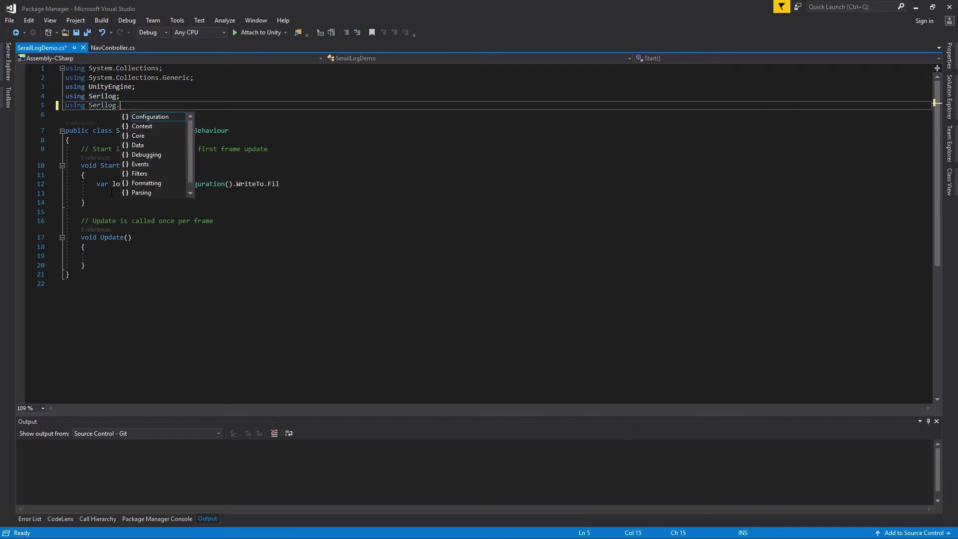
pyautogui.write('si/.')
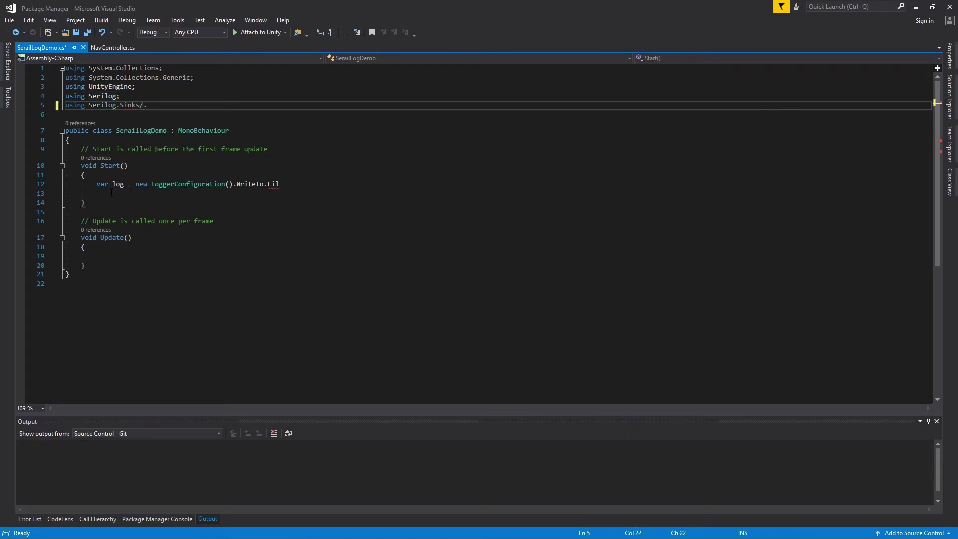
pyautogui.press('BackSpace')
pyautogui.press('BackSpace')
pyautogui.write('.File;')
pyautogui.hotkey('ctrl', 's')
pyautogui.click(301, 184)
pyautogui.hotkey('alt', 'Tab')
pyautogui.press('BackSpace')
pyautogui.press('BackSpace')
pyautogui.press('BackSpace')
pyautogui.press('BackSpace')
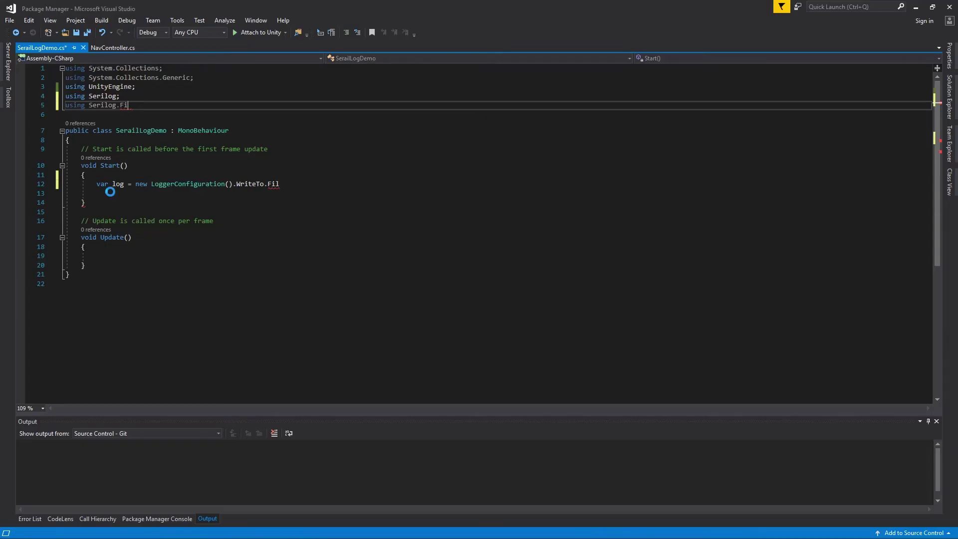
pyautogui.write('.Sinks')
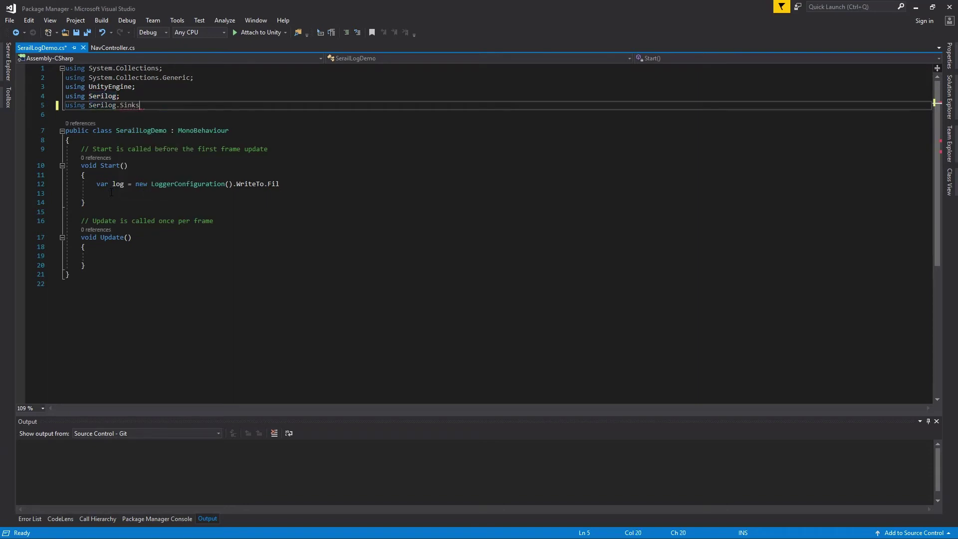
pyautogui.write('.File;')
pyautogui.hotkey('ctrl', 's')
# - Complete the logger's WriteTo call in Start as File(Application.dataPath + "/AppLog.txt")
pyautogui.click(289, 184)
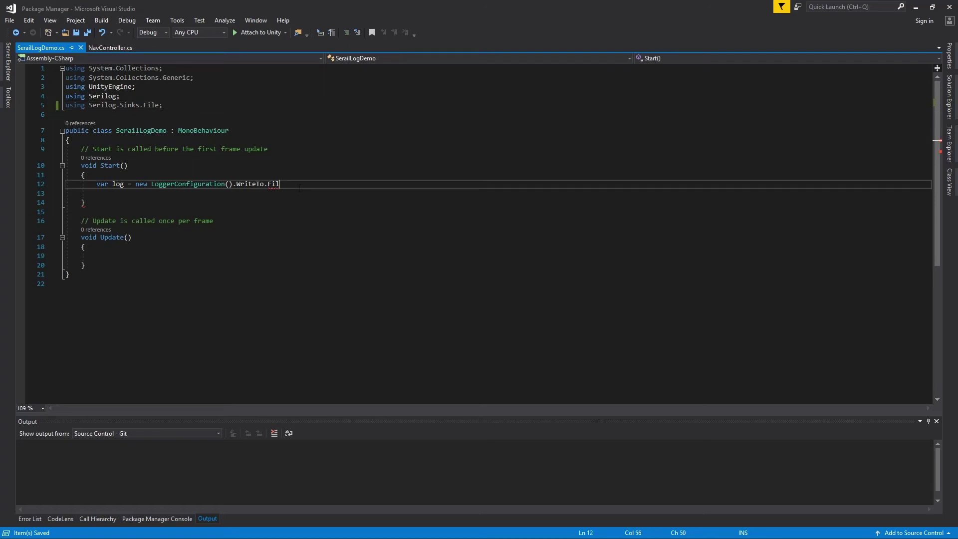
pyautogui.hotkey('alt', 'Tab')
pyautogui.press('BackSpace')
pyautogui.write('.File(')
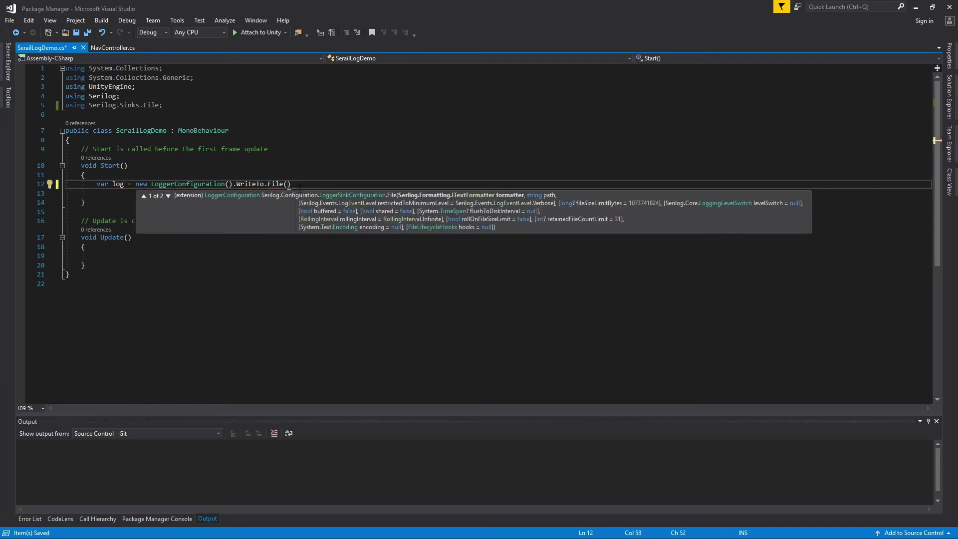
pyautogui.write('Application.data')
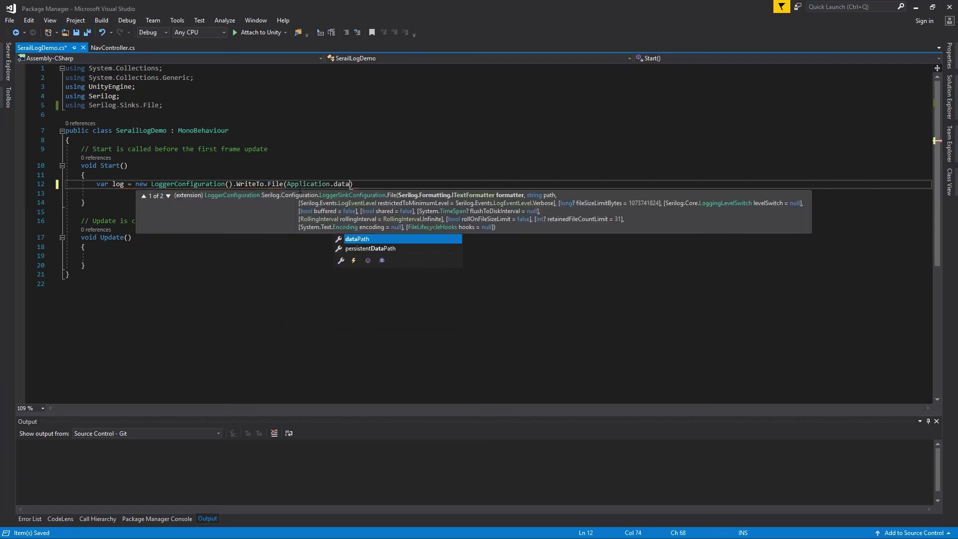
pyautogui.press('Tab')
pyautogui.write('+')
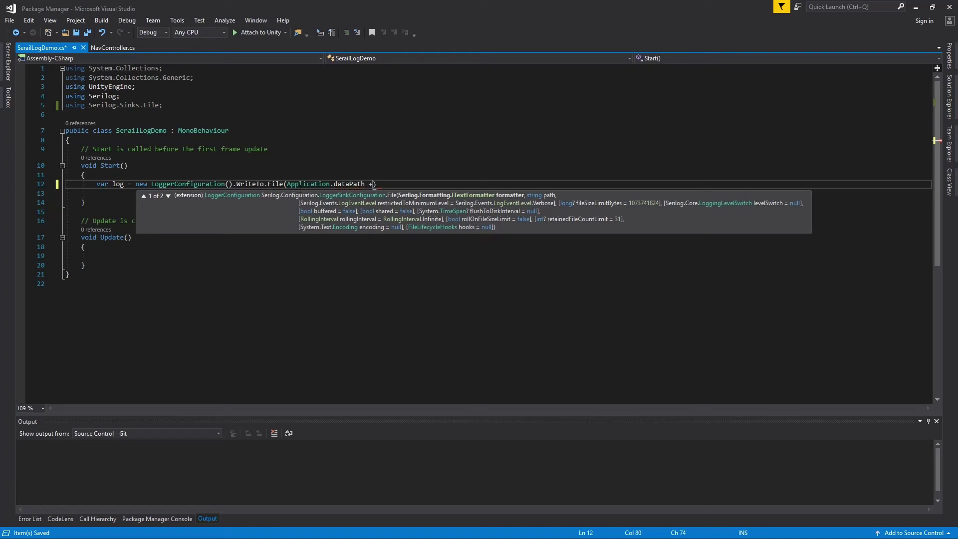
pyautogui.write('"/AppLog.txt"')
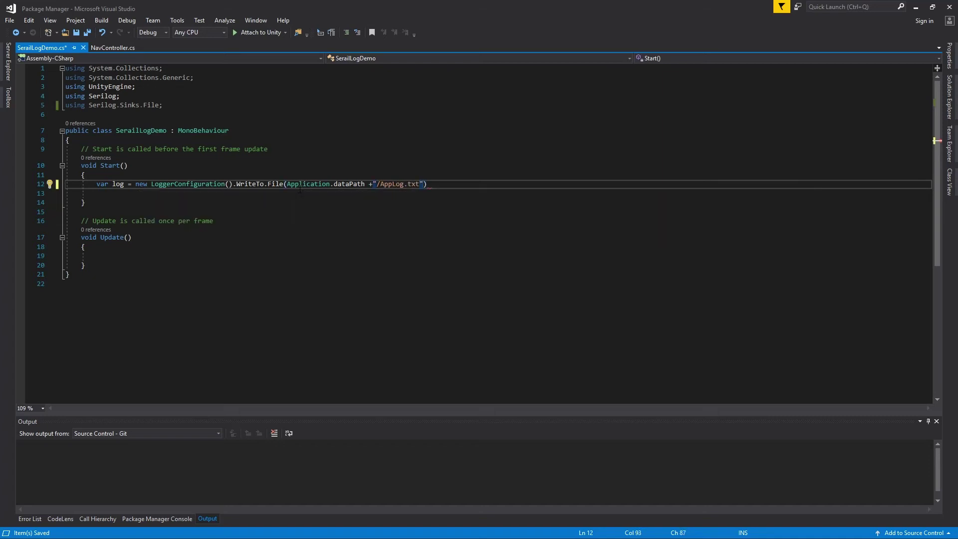
# - Append .CreateLogger(); to the end of the logger configuration line and save the script
pyautogui.hotkey('alt', 'Tab')
pyautogui.click(435, 186)
pyautogui.write('.CreateLogger()')
pyautogui.hotkey('alt', 'Tab')
pyautogui.click(494, 187)
pyautogui.write(';')
pyautogui.hotkey('ctrl', 's')
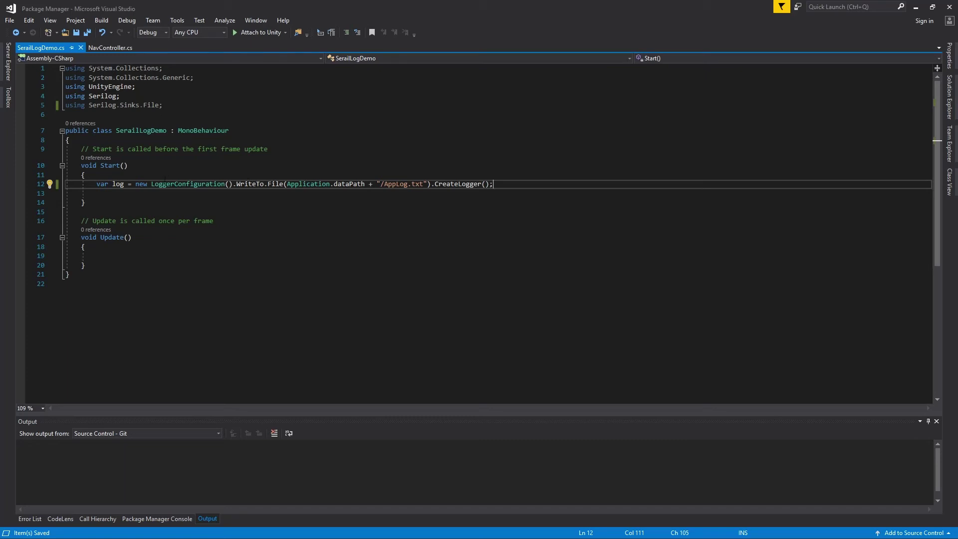
# - Examine the File sink's path and log file name, and check the Assets folder it refers to in Unity
pyautogui.doubleClick(273, 185)
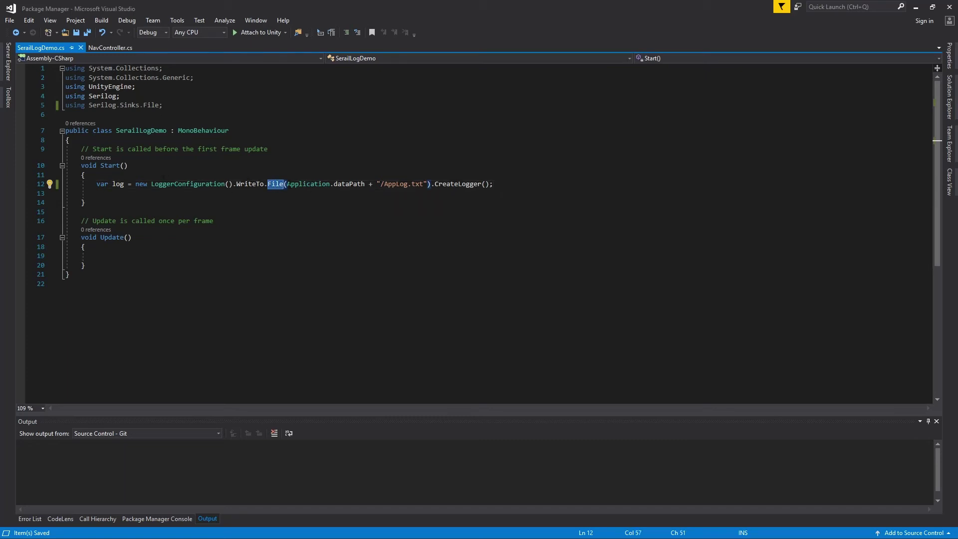
pyautogui.moveTo(287, 183); pyautogui.dragTo(369, 184)
pyautogui.doubleClick(391, 184)
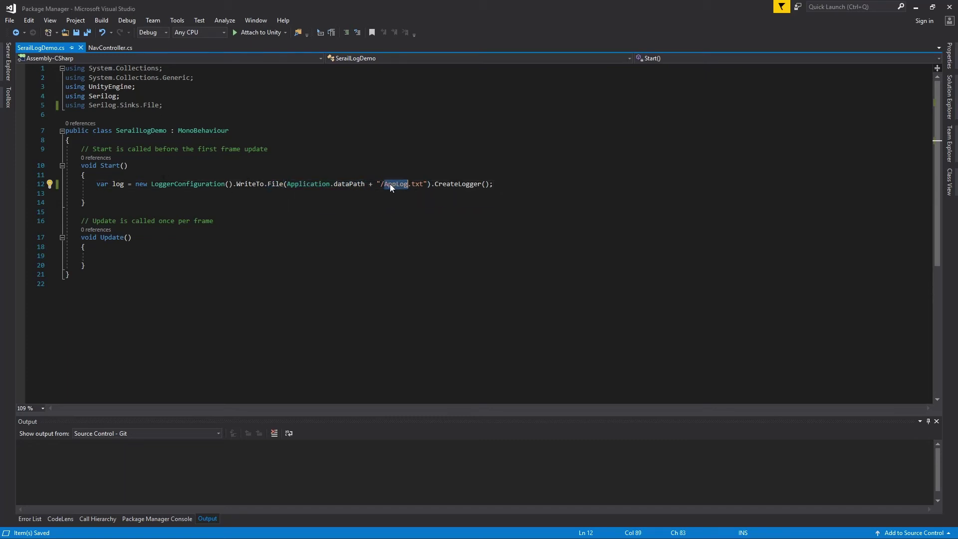
pyautogui.moveTo(333, 4); pyautogui.dragTo(439, 81)
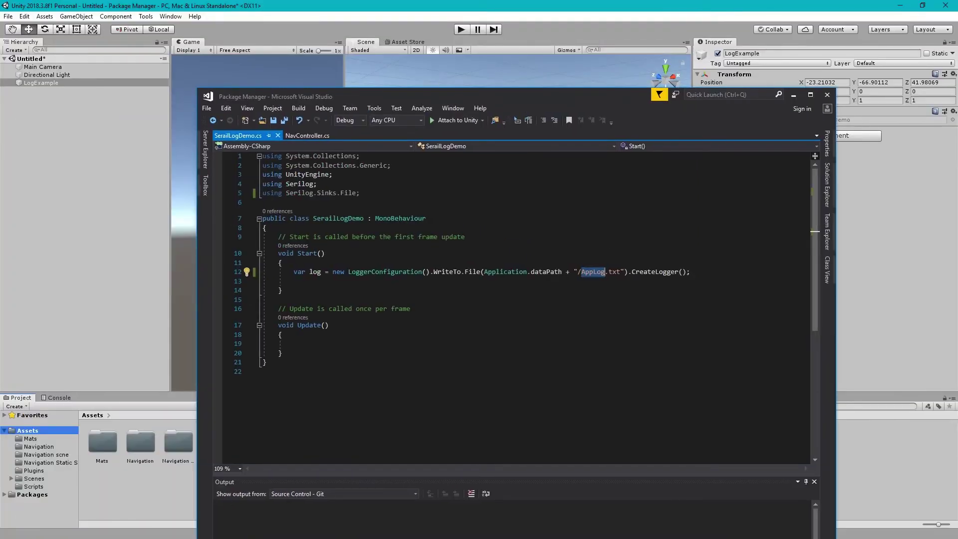
pyautogui.hotkey('alt', 'Tab')
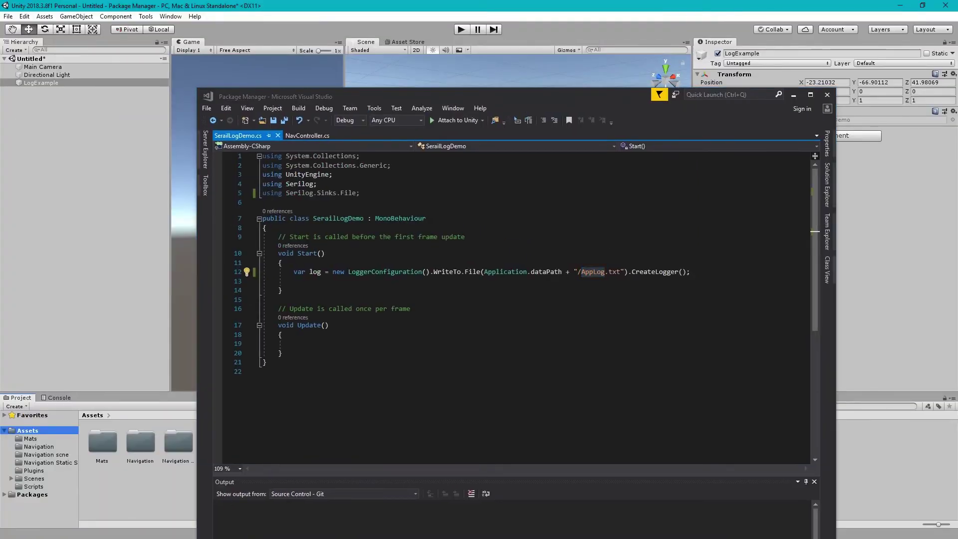
pyautogui.click(31, 433)
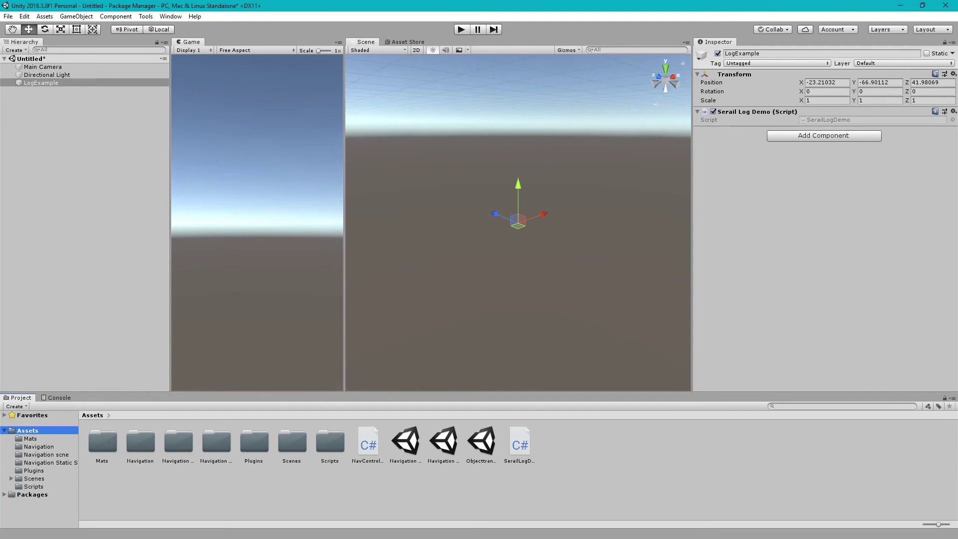
pyautogui.hotkey('alt', 'Tab')
pyautogui.click(375, 272)
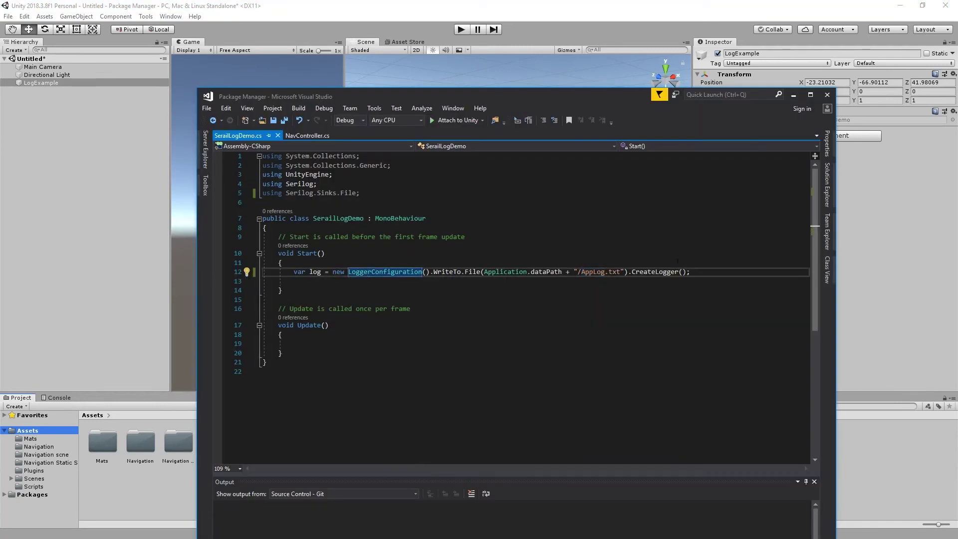
# - Add the comment "//global logger settings" on a new line below the logger configuration
pyautogui.click(706, 264)
pyautogui.click(705, 274)
pyautogui.press('Return')
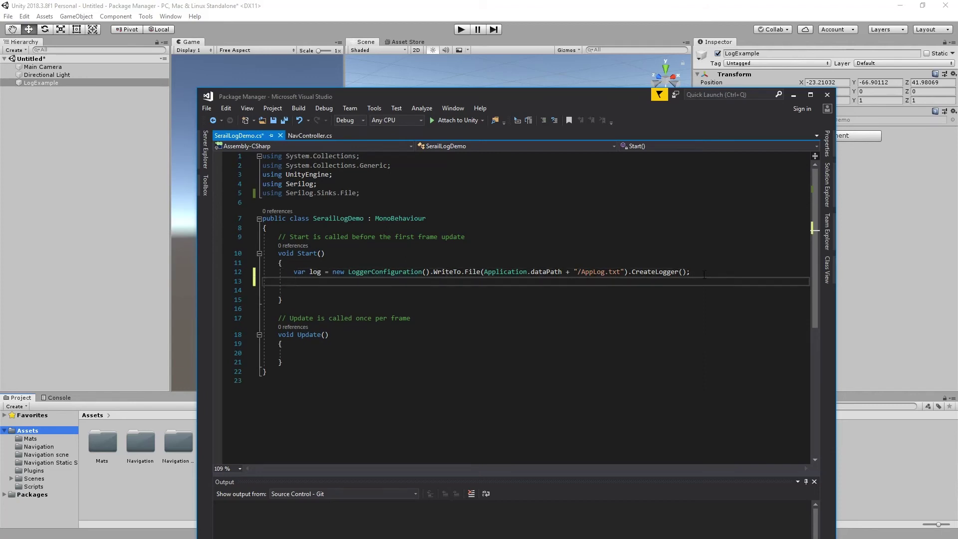
pyautogui.write('//global logger settings')
pyautogui.press('Return')
# - Assign the configured logger globally with "Log.Logger = log;" under the comment and save the script
pyautogui.write('LO')
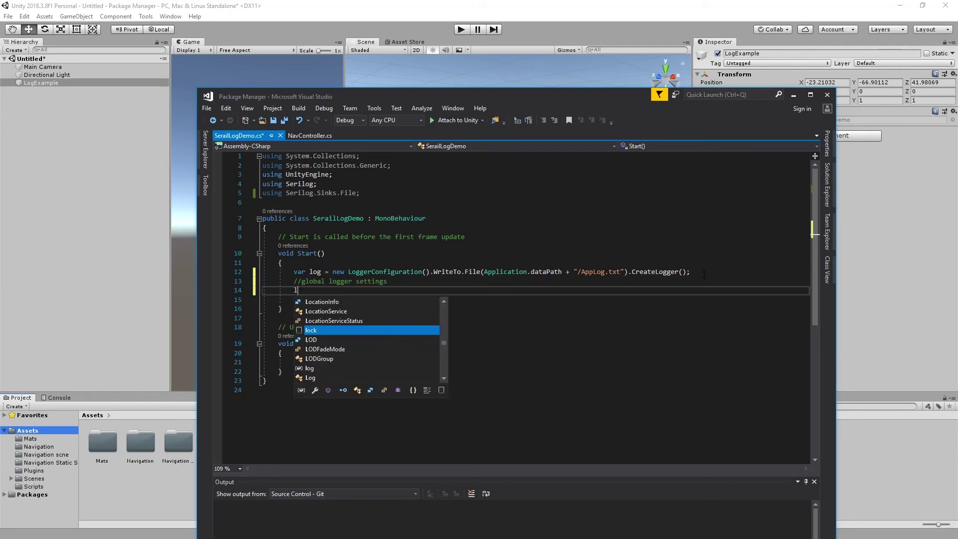
pyautogui.write('g')
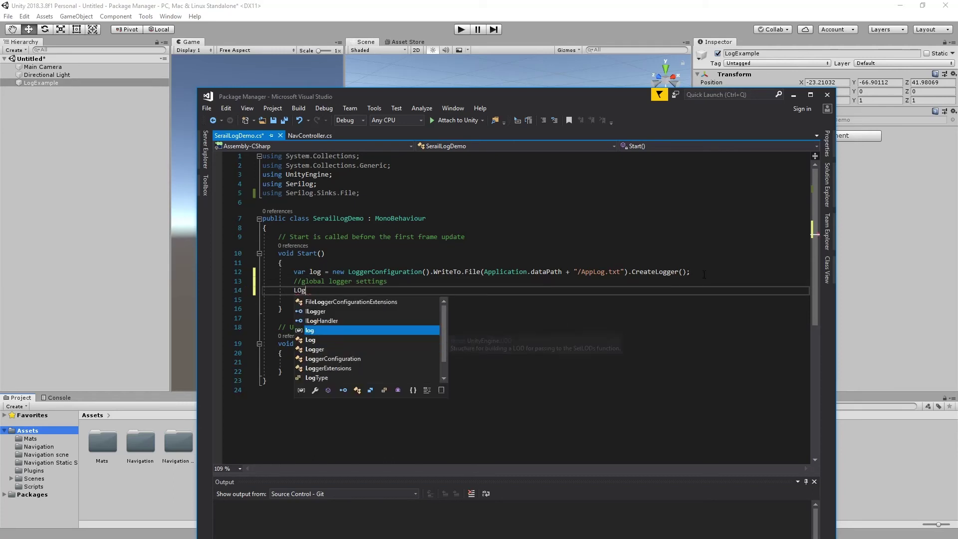
pyautogui.press('Tab')
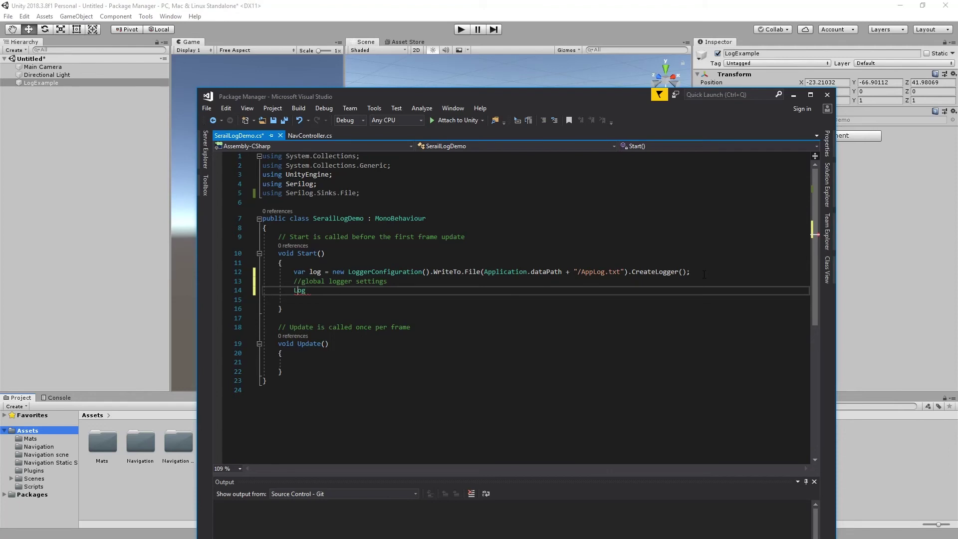
pyautogui.hotkey('shift', 'Left')
pyautogui.press('End')
pyautogui.write('.')
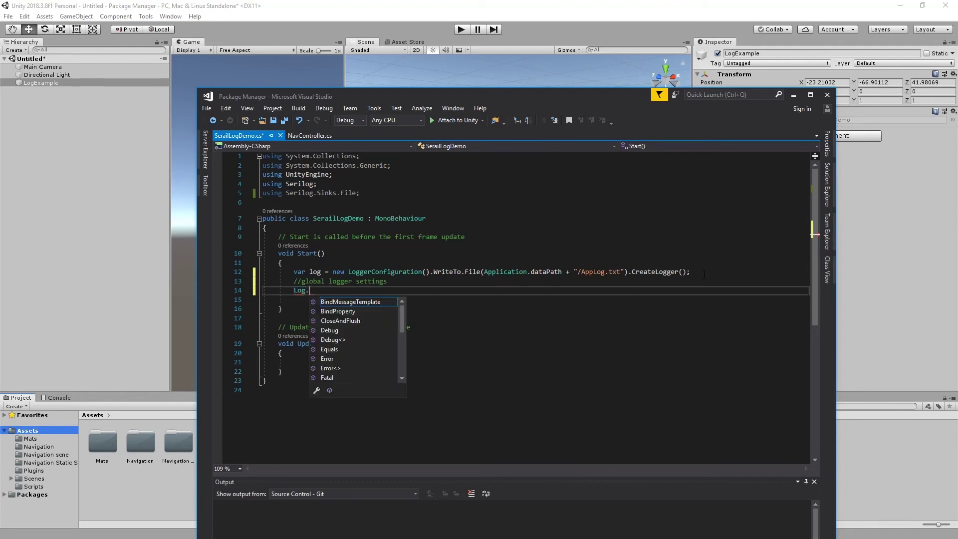
pyautogui.write('Logg')
pyautogui.press('Tab')
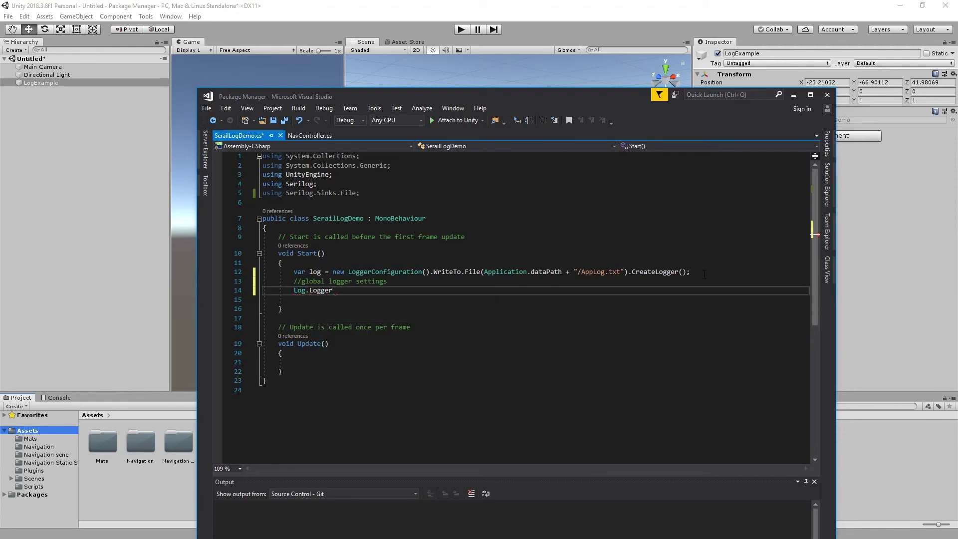
pyautogui.write('= log')
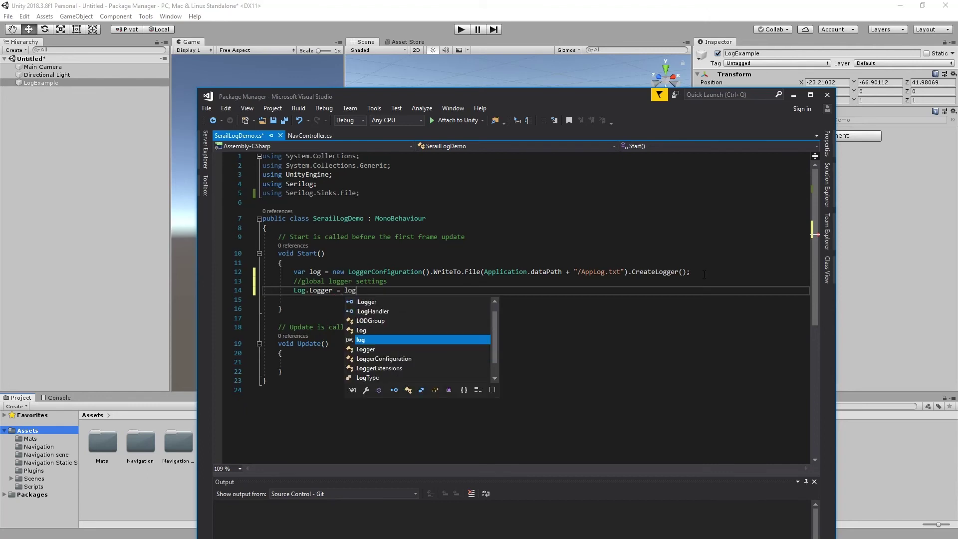
pyautogui.press('Tab')
pyautogui.write(';')
pyautogui.hotkey('ctrl', 's')
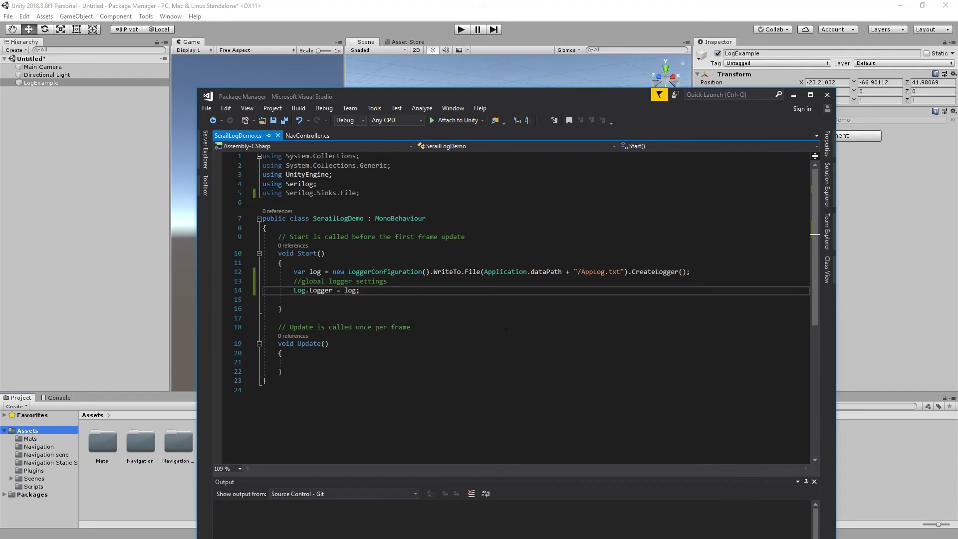
# - Add the comment "//some logs" after a blank line below the Log.Logger assignment and start a new line under it
pyautogui.click(430, 298)
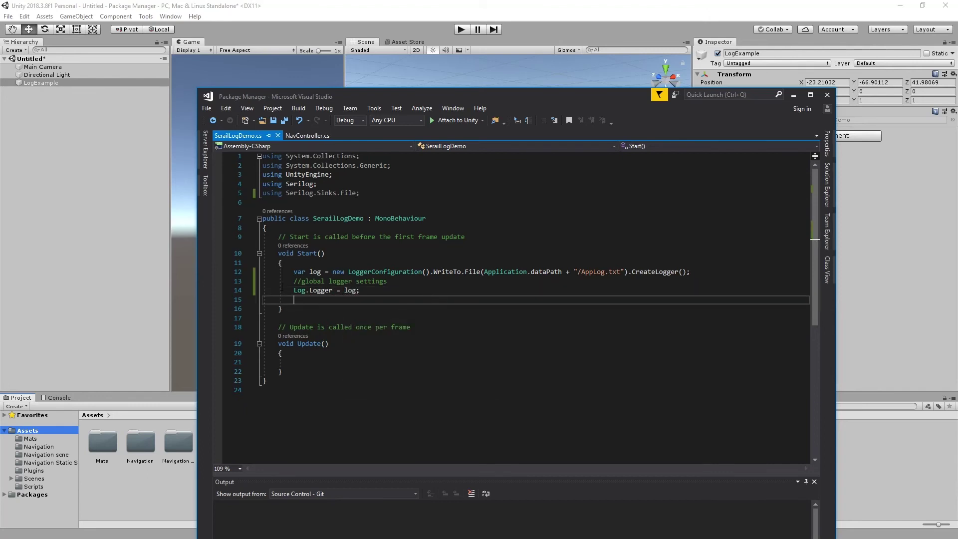
pyautogui.moveTo(293, 272); pyautogui.dragTo(371, 283)
pyautogui.click(376, 290)
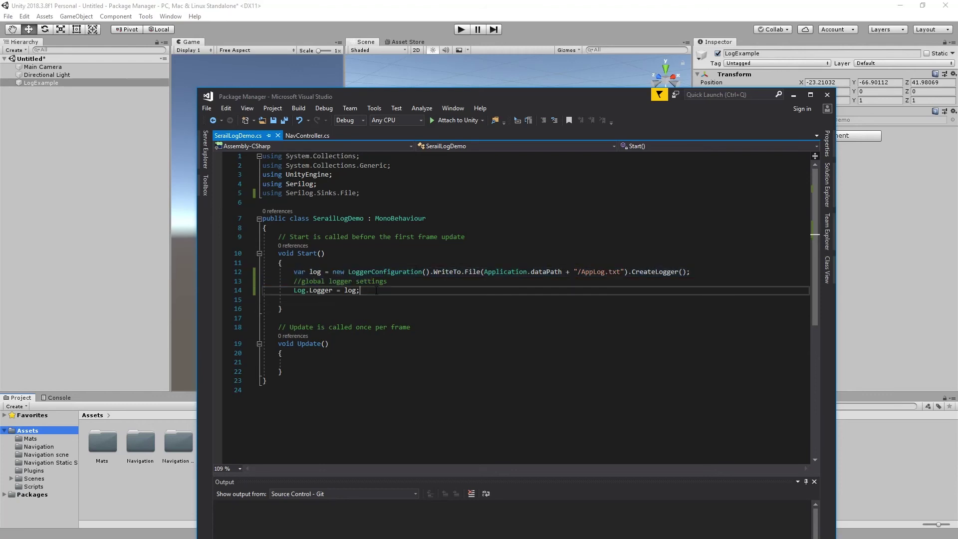
pyautogui.press('Return')
pyautogui.press('Return')
pyautogui.write('//som')
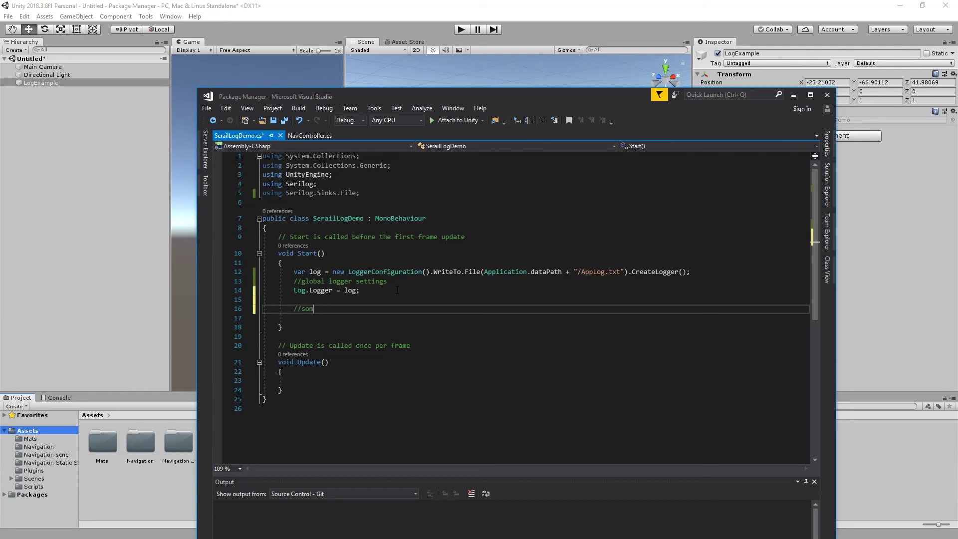
pyautogui.write('e logs')
pyautogui.press('Return')
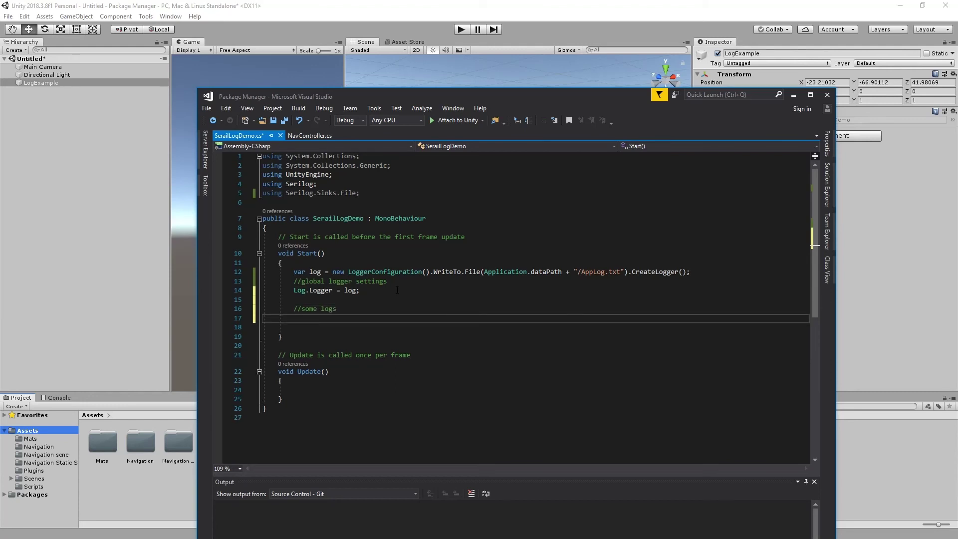
# - Add the call Log.Information("Here is the Information"); under the "//some logs" comment and save the script
pyautogui.write('Log.')
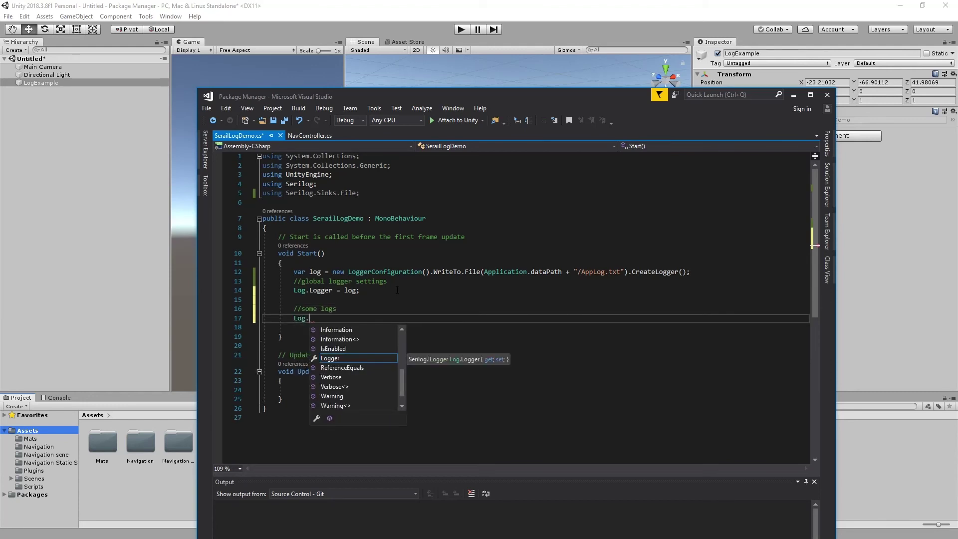
pyautogui.write('Information()')
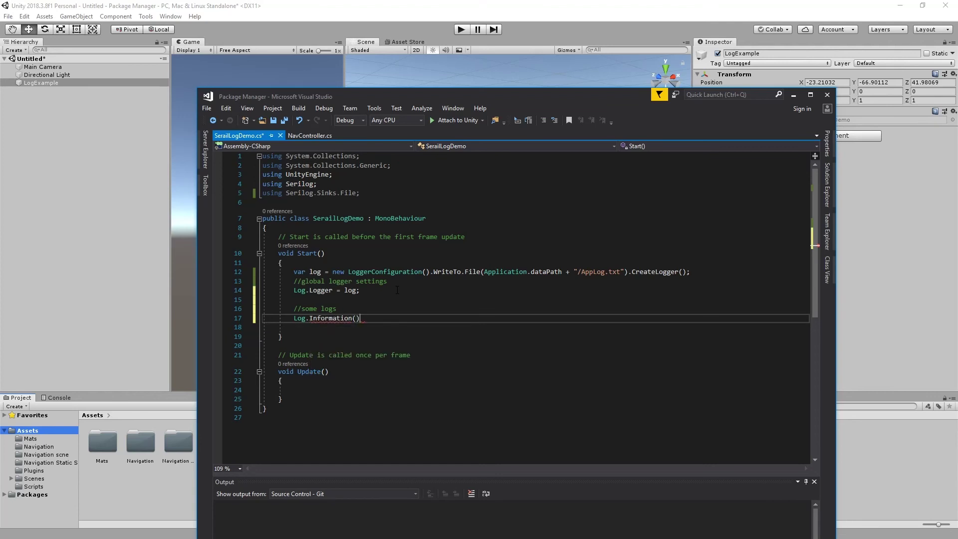
pyautogui.write(';')
pyautogui.write('"')
pyautogui.press('Left')
pyautogui.write('Here is the Information')
pyautogui.hotkey('ctrl', 's')
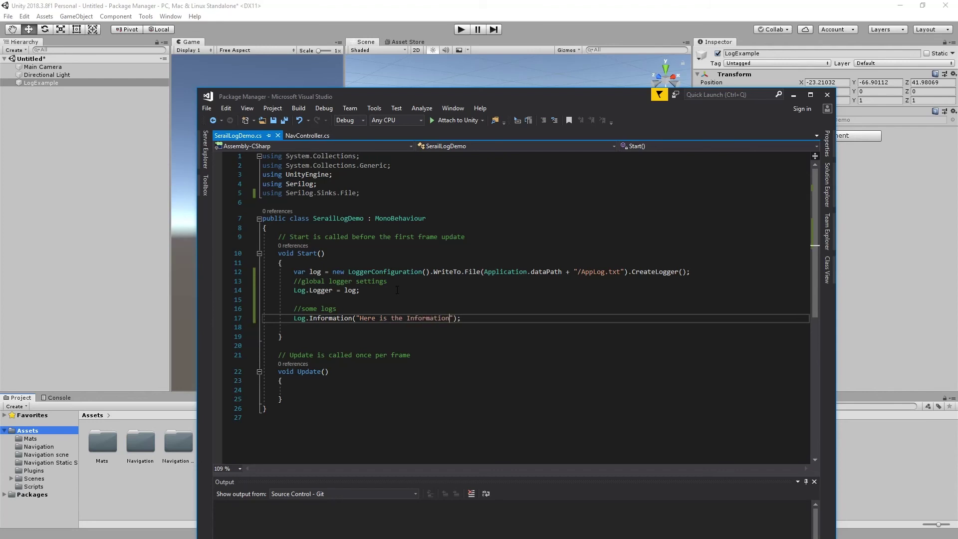
# - Add the call Log.Warning("Here is warning"); on a new line below the information log
pyautogui.press('Return')
pyautogui.write('Log.')
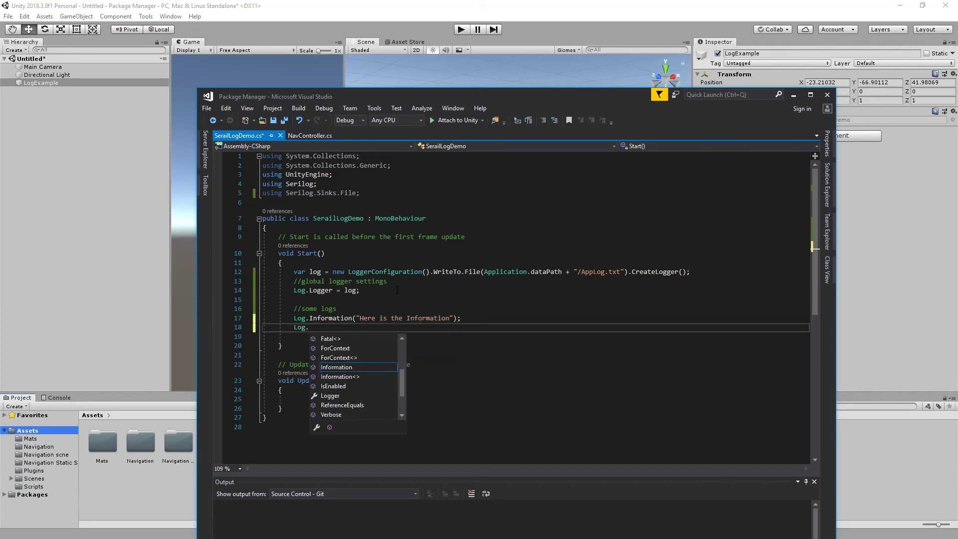
pyautogui.write('War')
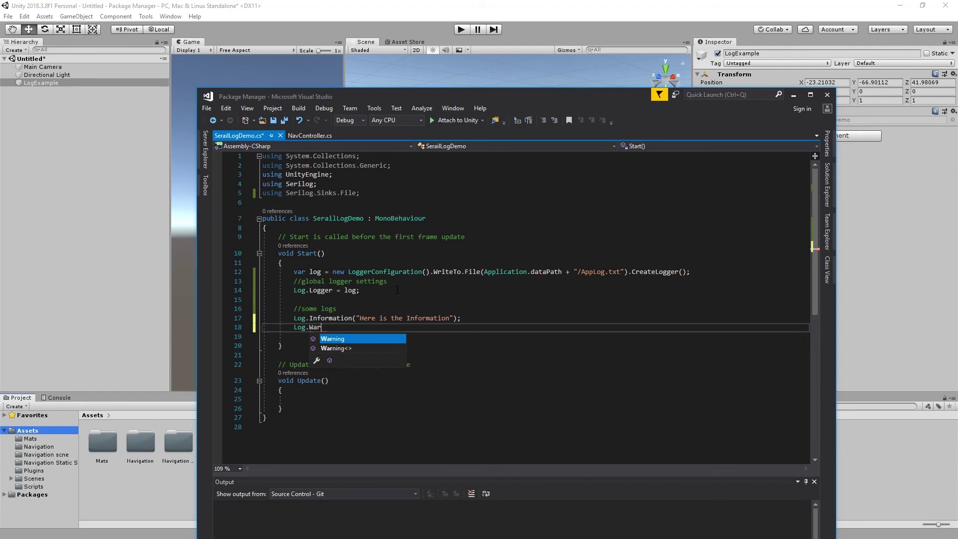
pyautogui.write('ning("Here i')
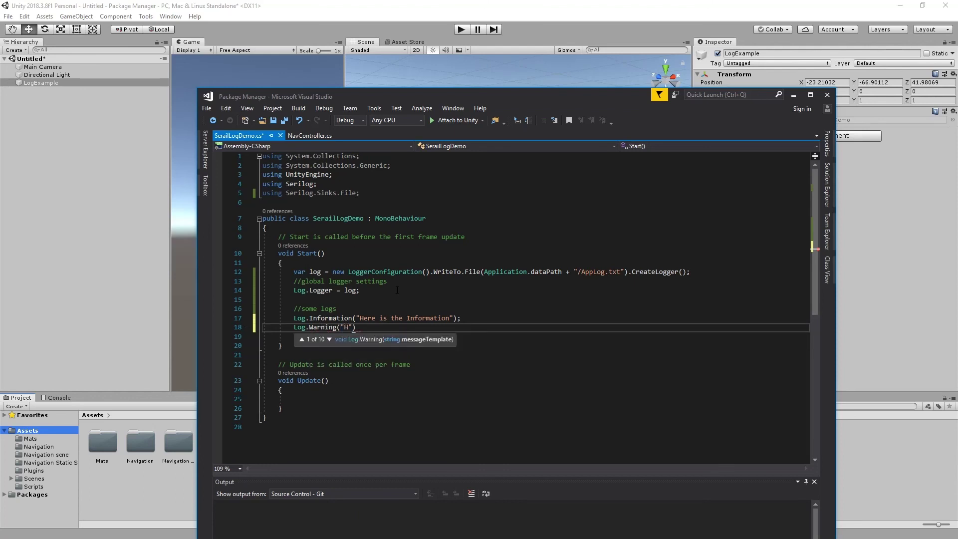
pyautogui.write('s warning")')
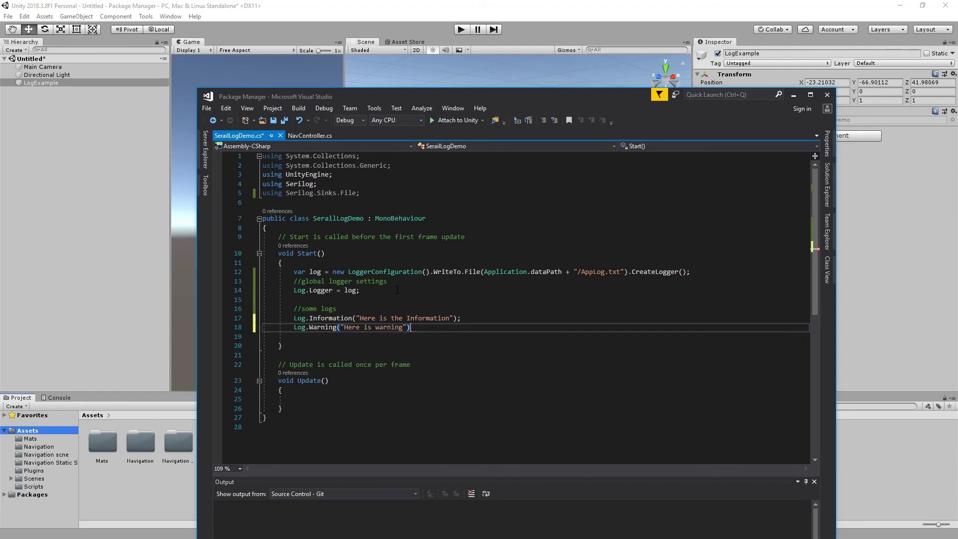
pyautogui.write(';')
# - Add the call Log.Error("Here is an error"); on a new line below the warning log and save the script
pyautogui.press('Return')
pyautogui.write('Log.')
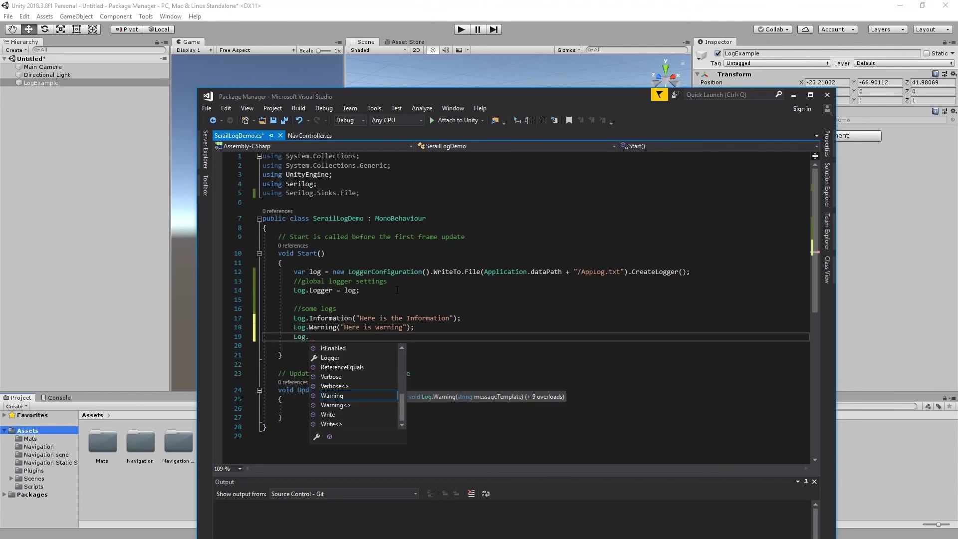
pyautogui.write('Error')
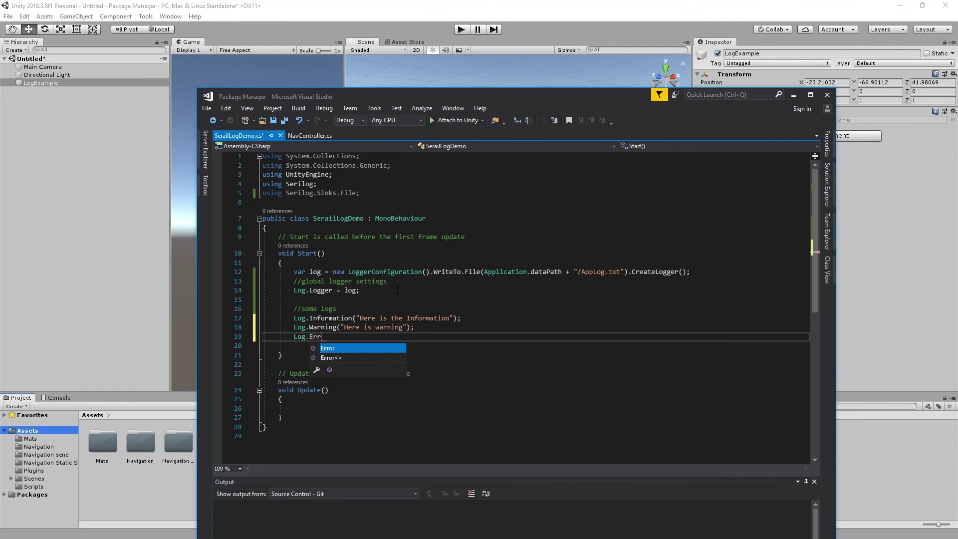
pyautogui.press('Escape')
pyautogui.write('(')
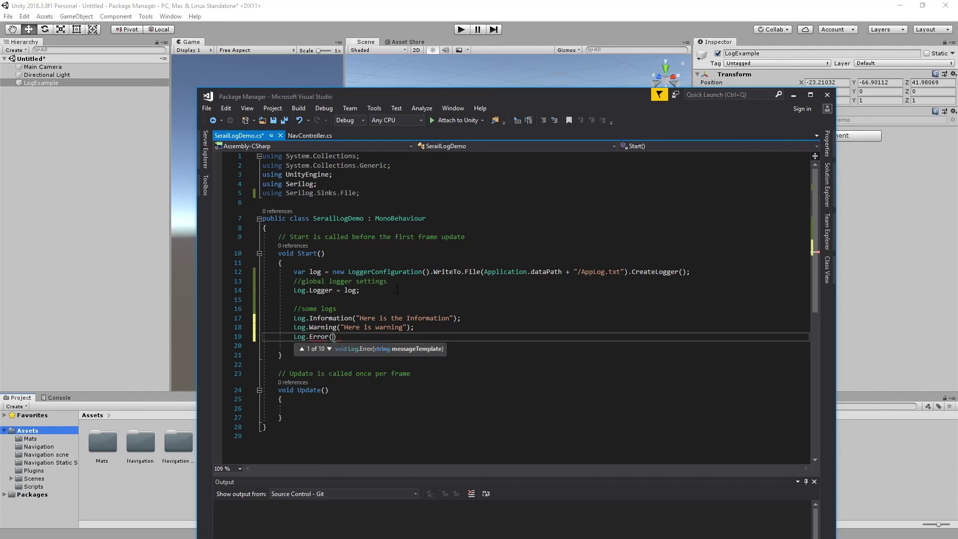
pyautogui.write('"Here is an error')
pyautogui.press('End')
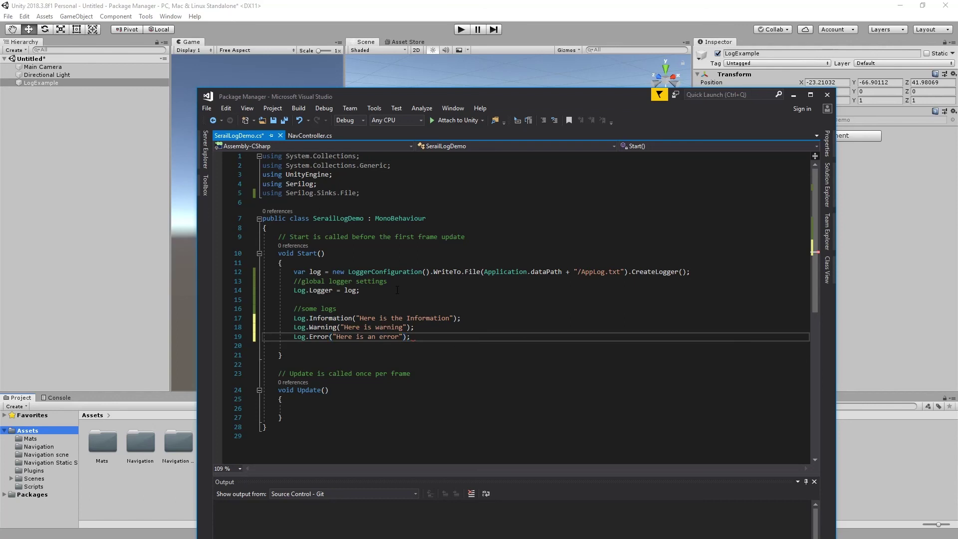
pyautogui.hotkey('ctrl', 's')
# - Review the three log calls, the class declaration and the logger setup in the Start method
pyautogui.moveTo(294, 317); pyautogui.dragTo(508, 323)
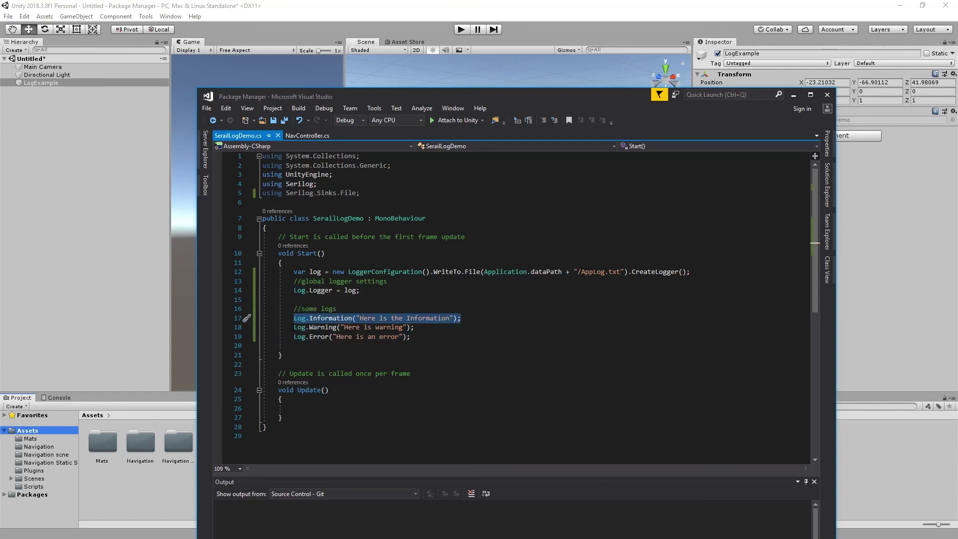
pyautogui.moveTo(294, 327); pyautogui.dragTo(412, 337)
pyautogui.click(303, 336)
pyautogui.click(338, 218)
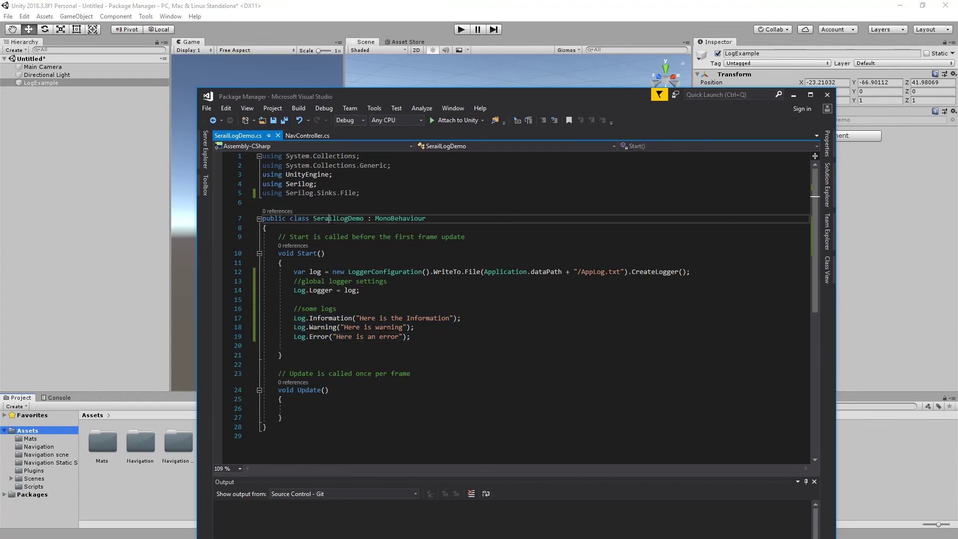
pyautogui.click(288, 136)
pyautogui.click(241, 136)
pyautogui.click(380, 261)
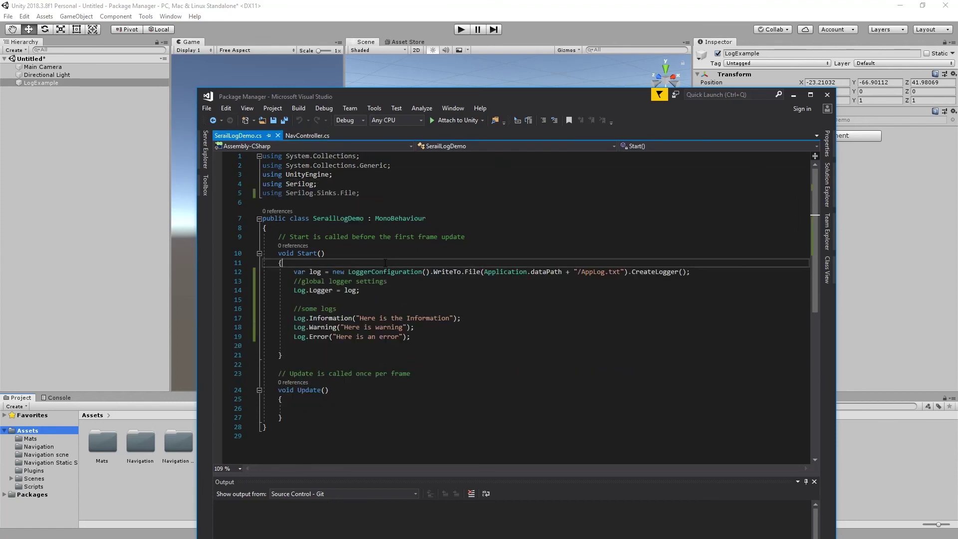
pyautogui.click(342, 298)
pyautogui.moveTo(289, 271); pyautogui.dragTo(459, 318)
pyautogui.click(349, 355)
pyautogui.click(410, 337)
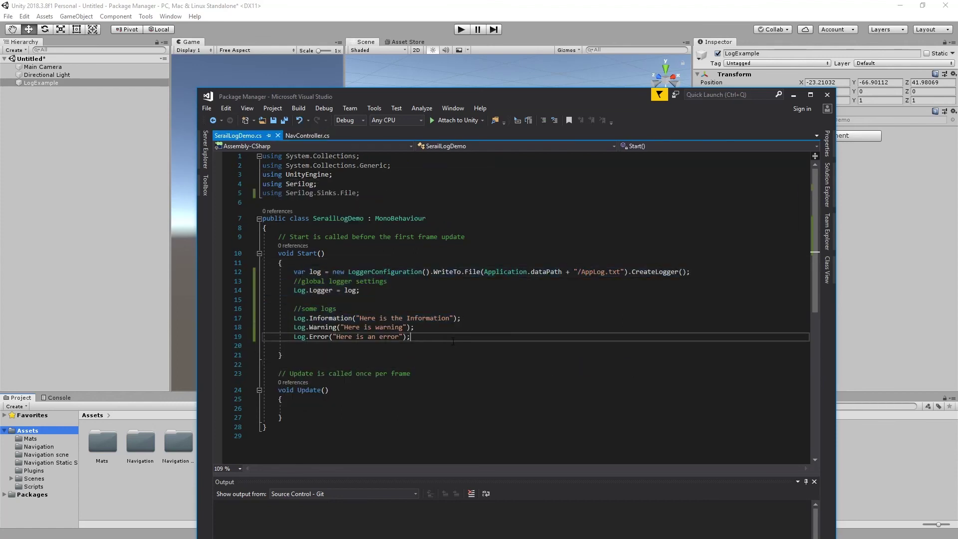
# - Switch to Unity, play the scene and show the project's Assets folder in File Explorer
pyautogui.click(793, 95)
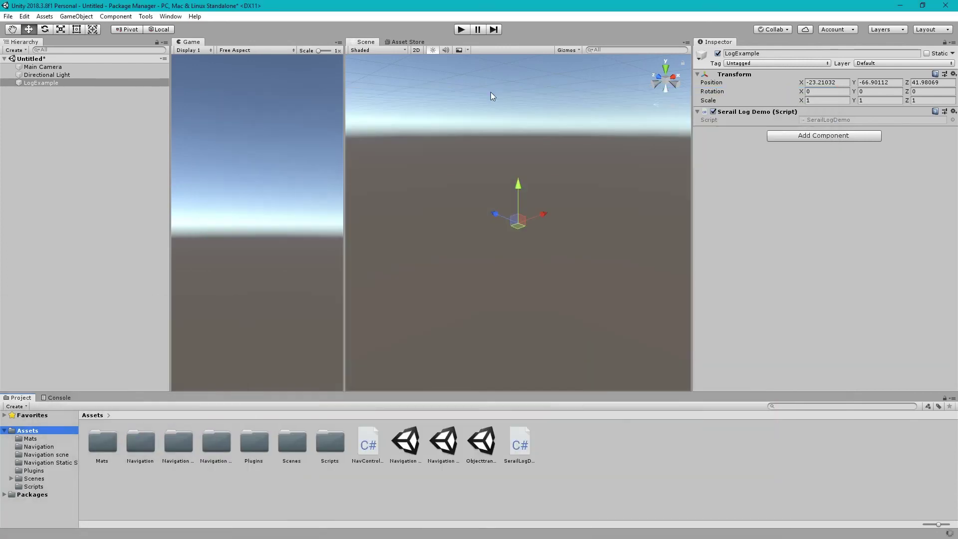
pyautogui.click(460, 30)
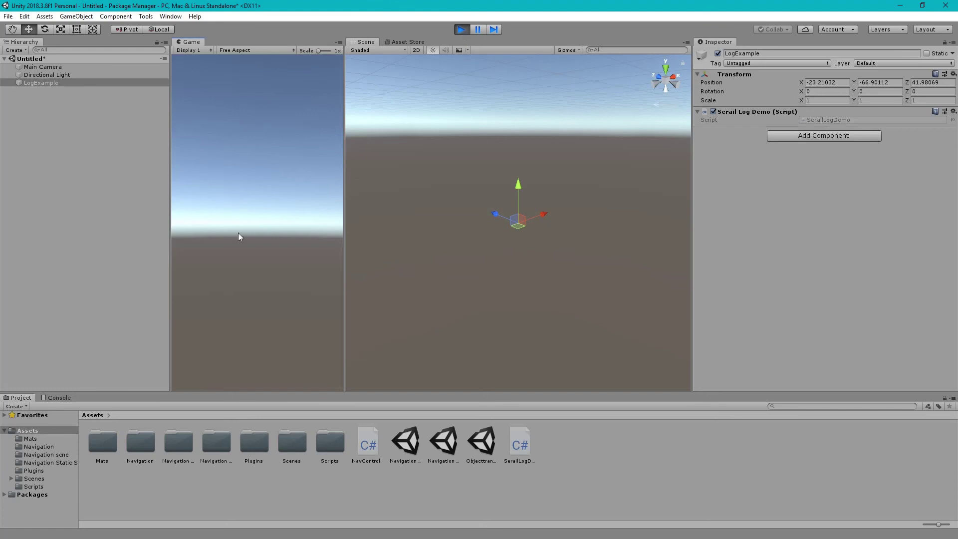
pyautogui.click(38, 429)
pyautogui.rightClick(38, 429)
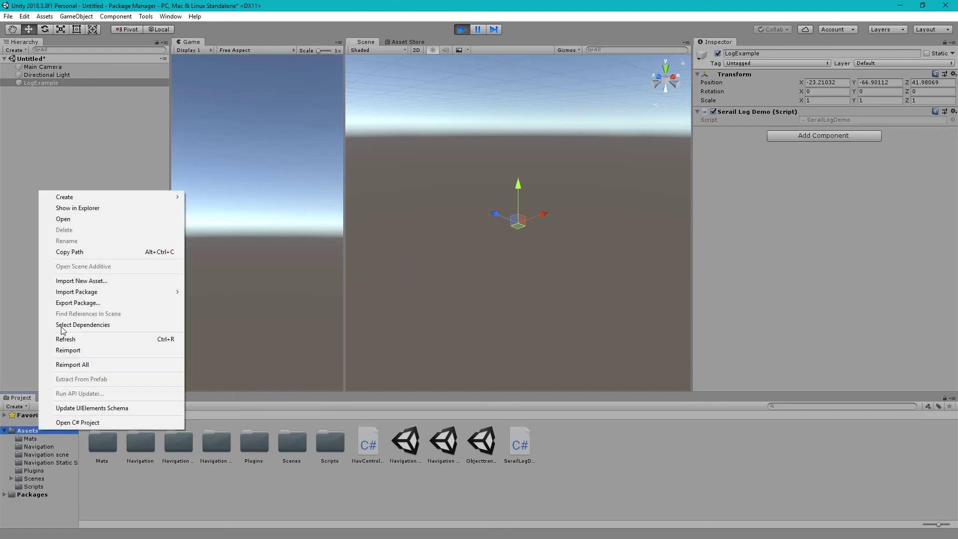
pyautogui.click(74, 208)
pyautogui.doubleClick(64, 237)
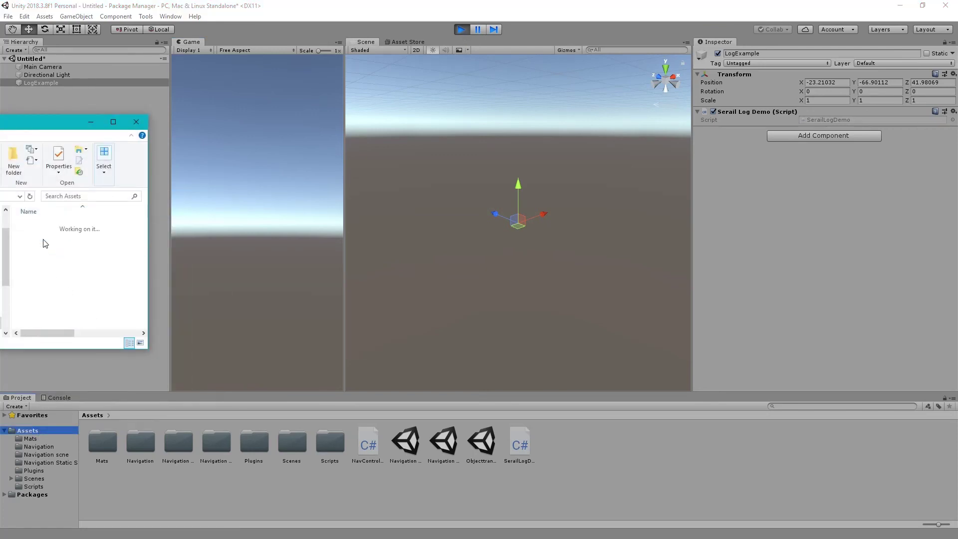
# - Open AppLog.txt from the Assets folder in Notepad and examine the level tags and messages of its log entries
pyautogui.click(50, 300)
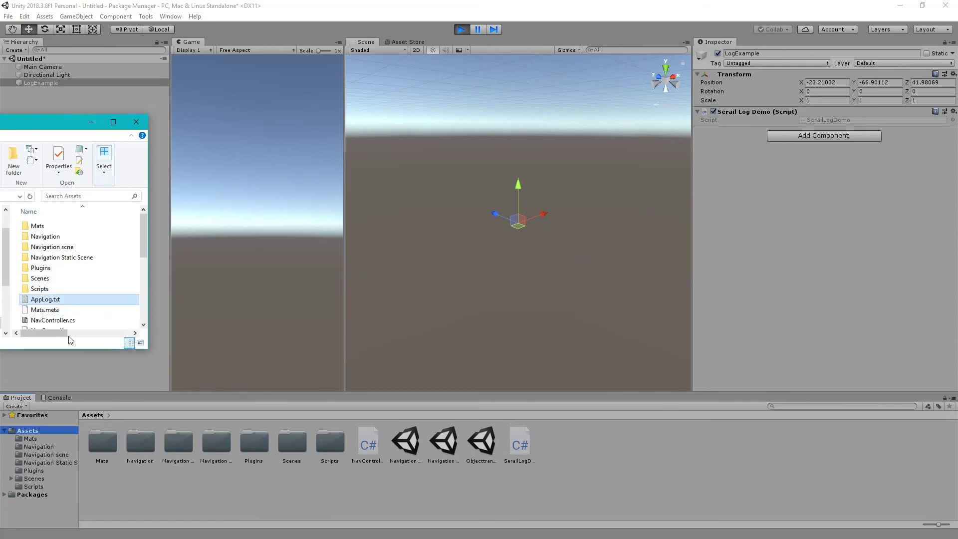
pyautogui.moveTo(148, 312); pyautogui.dragTo(342, 312)
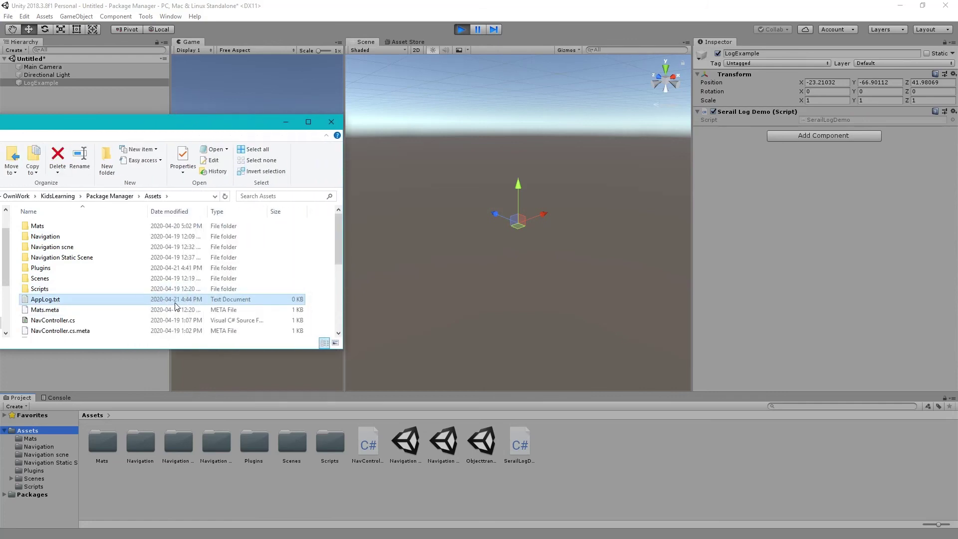
pyautogui.doubleClick(40, 300)
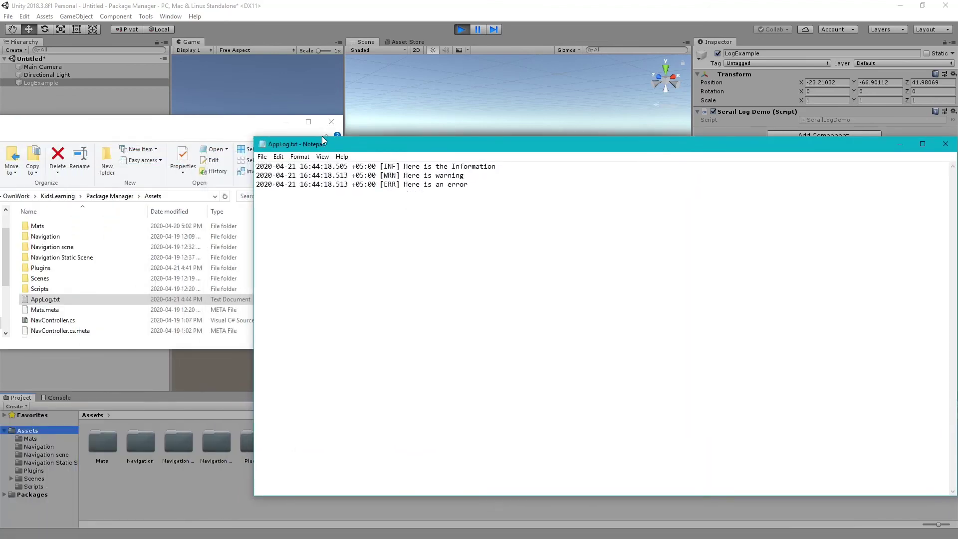
pyautogui.click(286, 121)
pyautogui.moveTo(465, 176); pyautogui.dragTo(422, 189)
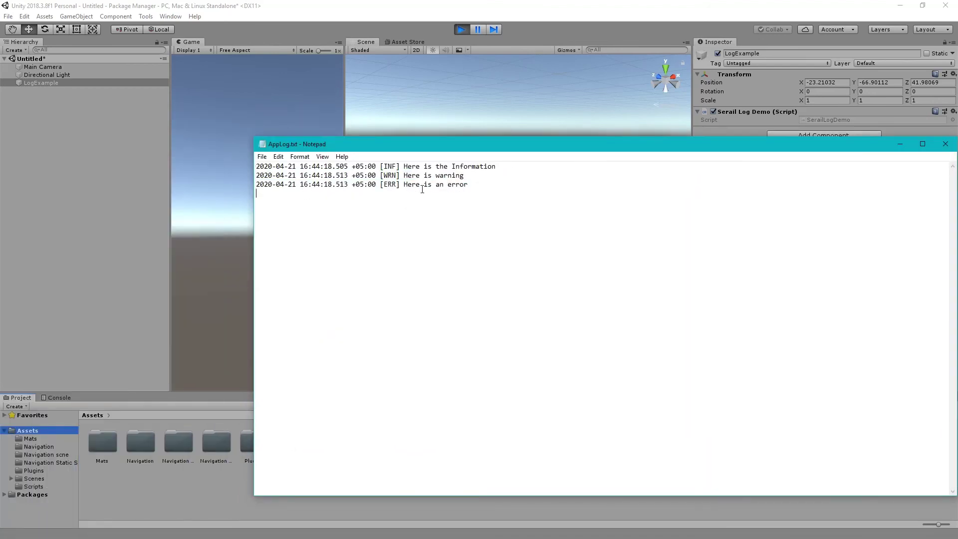
pyautogui.doubleClick(390, 166)
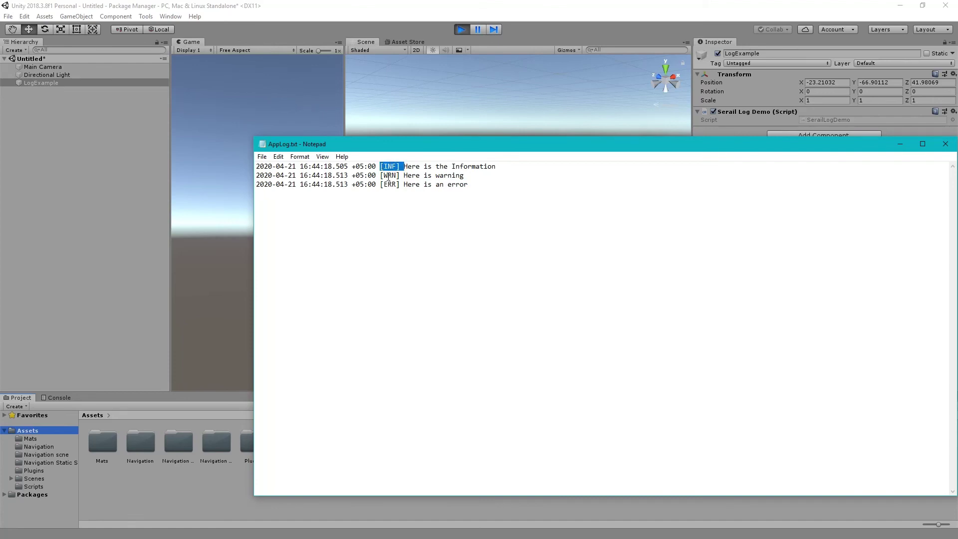